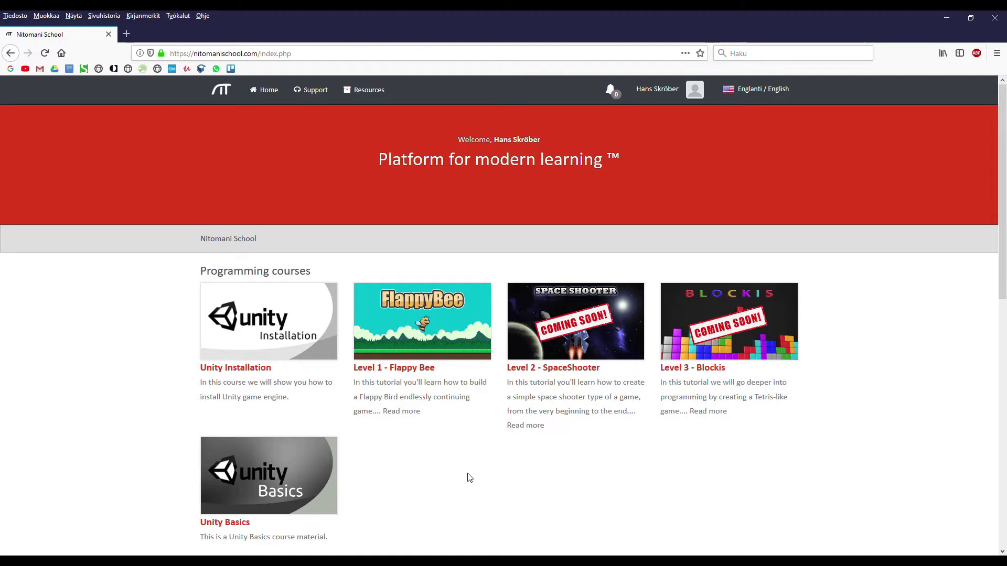
Download the Unity package for the Unity Basics course from the school's resources page
left_click(371, 96)
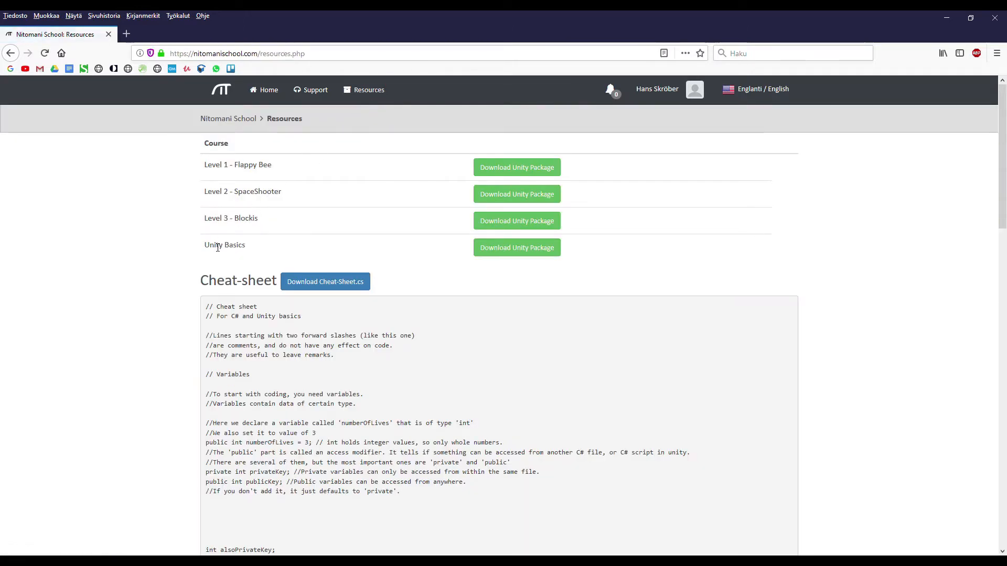
left_click(502, 251)
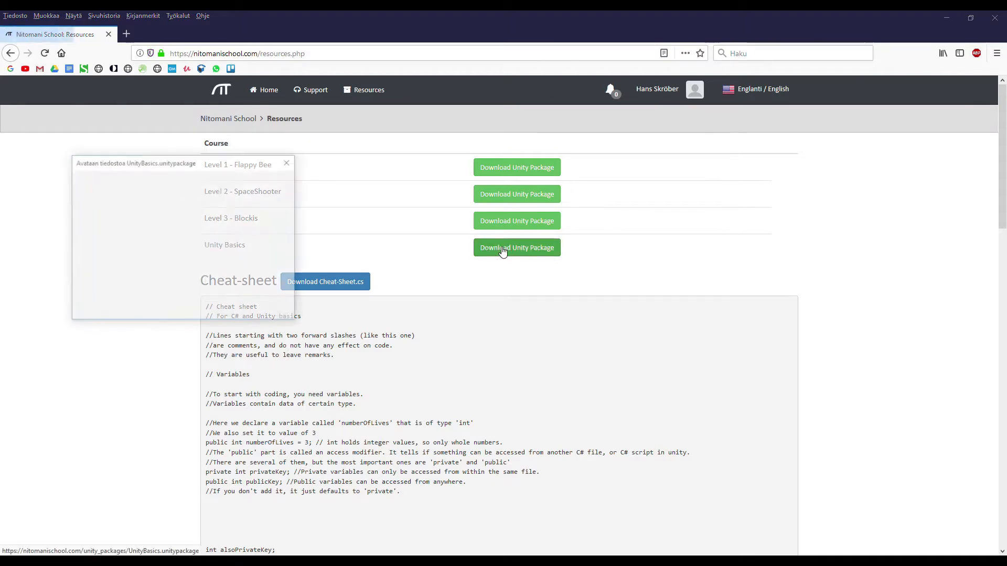
left_click(131, 266)
left_click(225, 308)
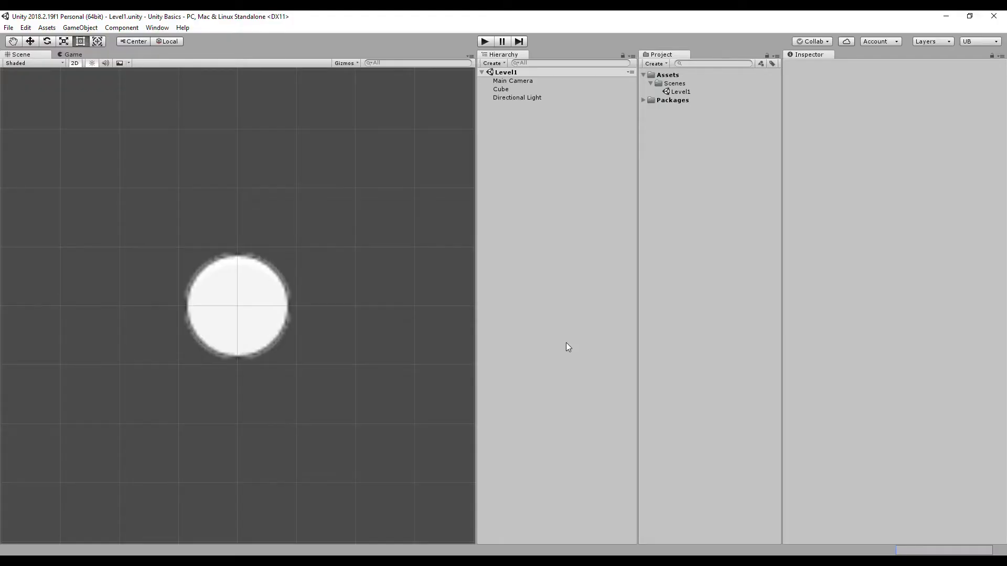
Switch to Unity and import the custom package UnityBasics from the desktop with all its sprites
right_click(689, 302)
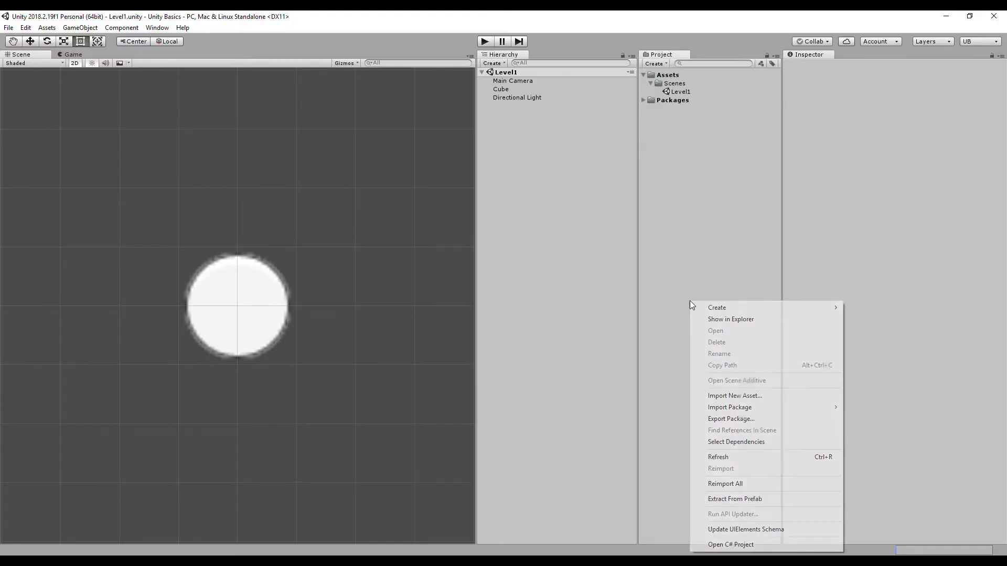
mouse_move(742, 410)
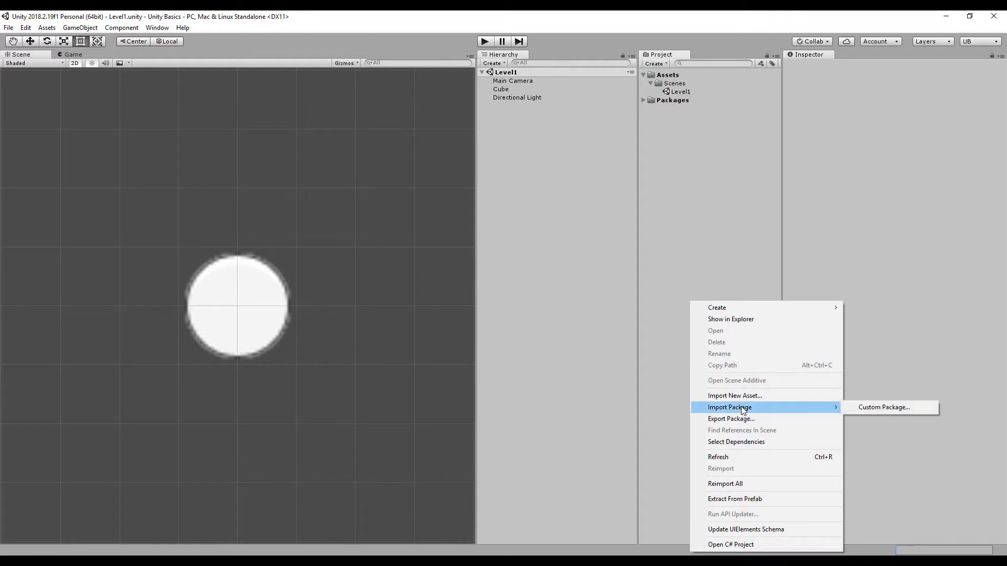
left_click(883, 414)
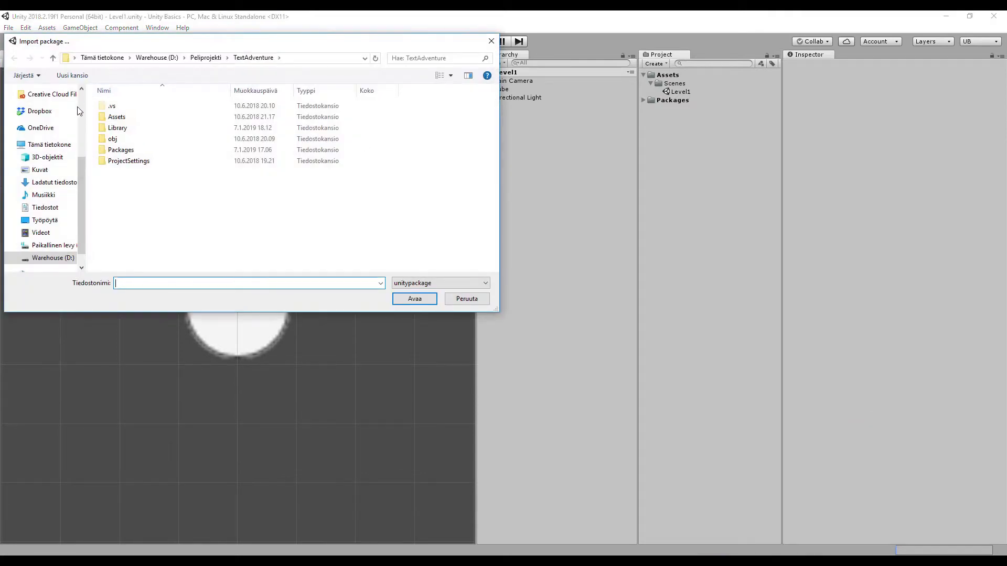
left_click(45, 221)
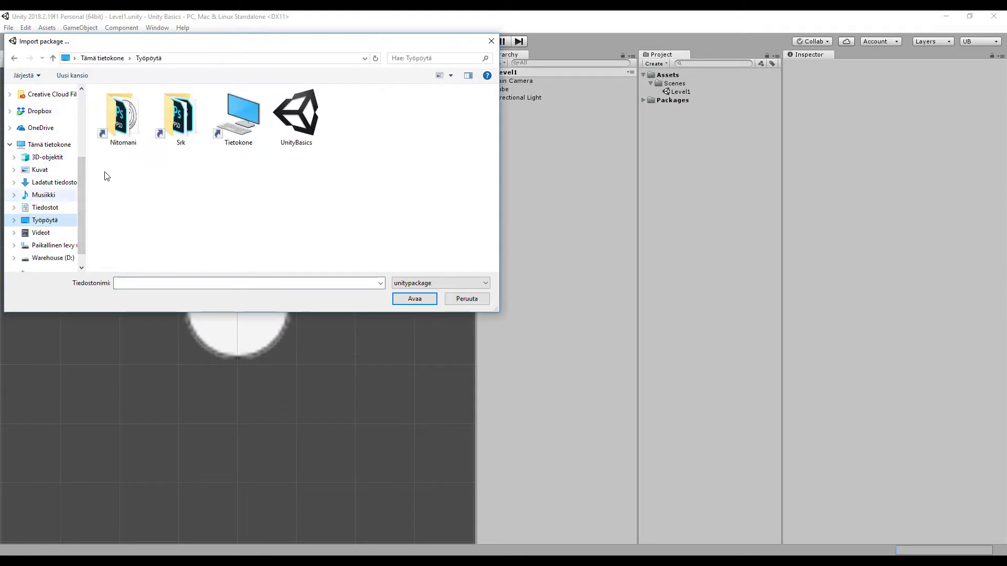
double_click(293, 116)
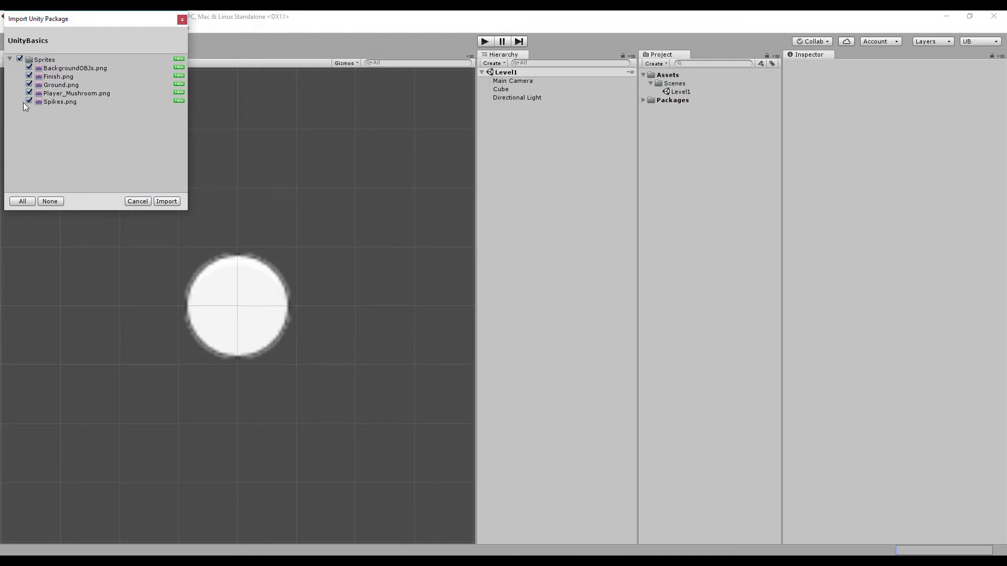
left_click(160, 201)
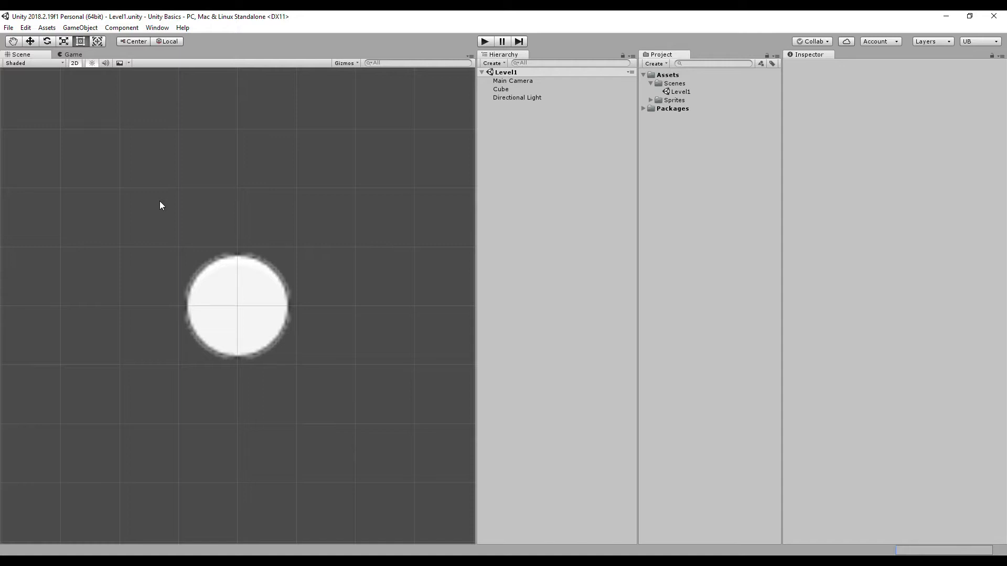
Delete the Directional Light from the Level1 scene and rename the Cube object as Player
left_click(498, 98)
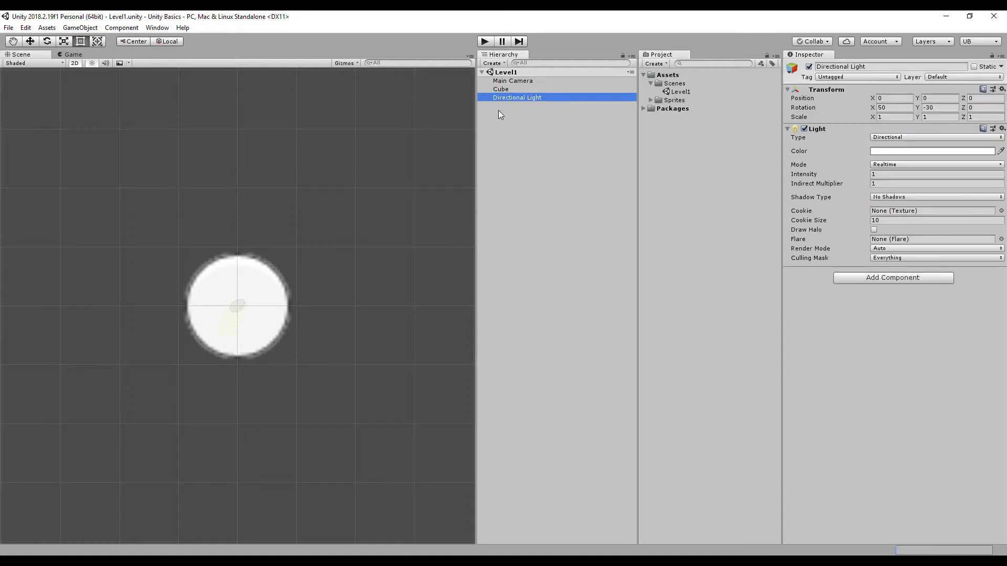
key("Delete")
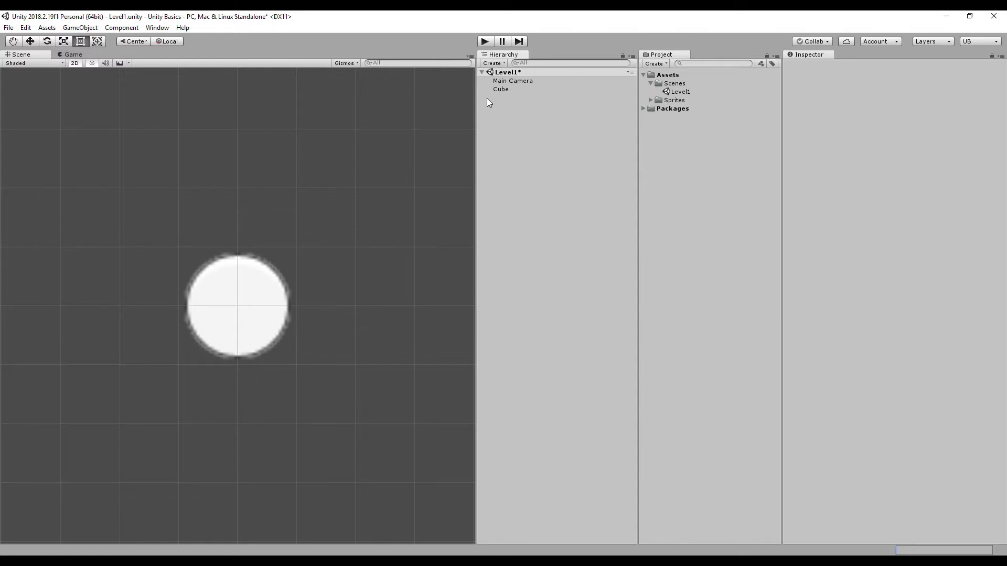
left_click(502, 89)
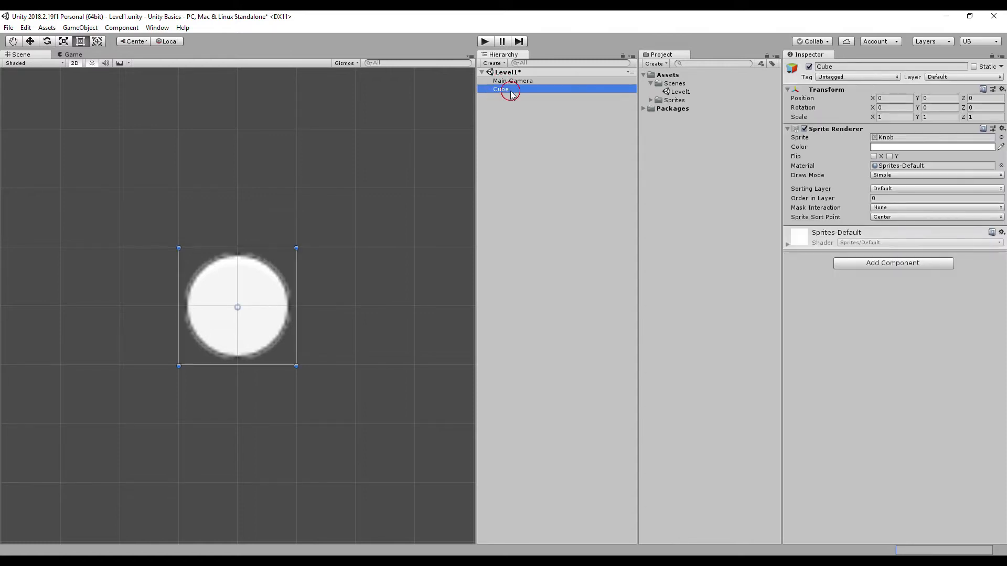
left_click(507, 89)
type("Player")
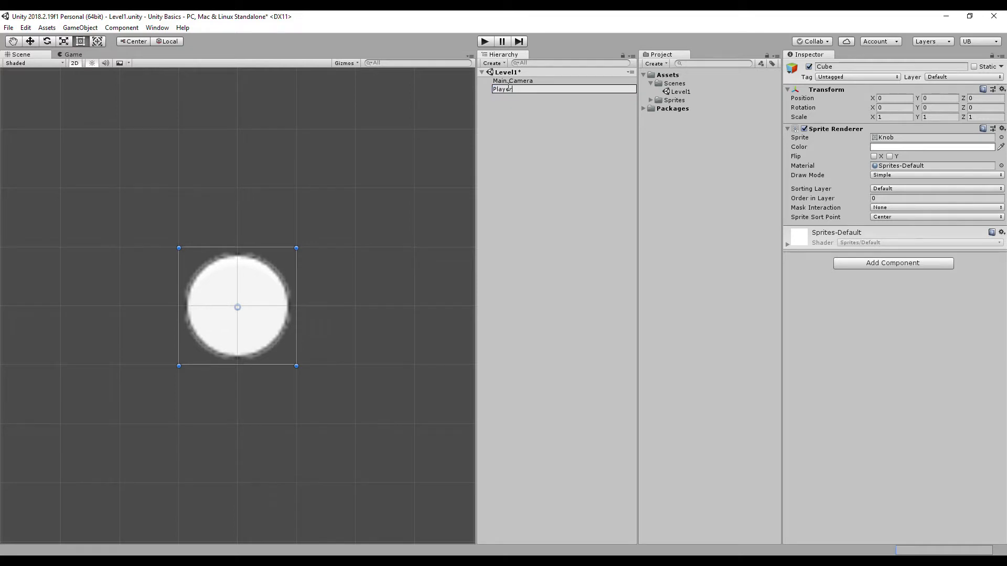
key("Return")
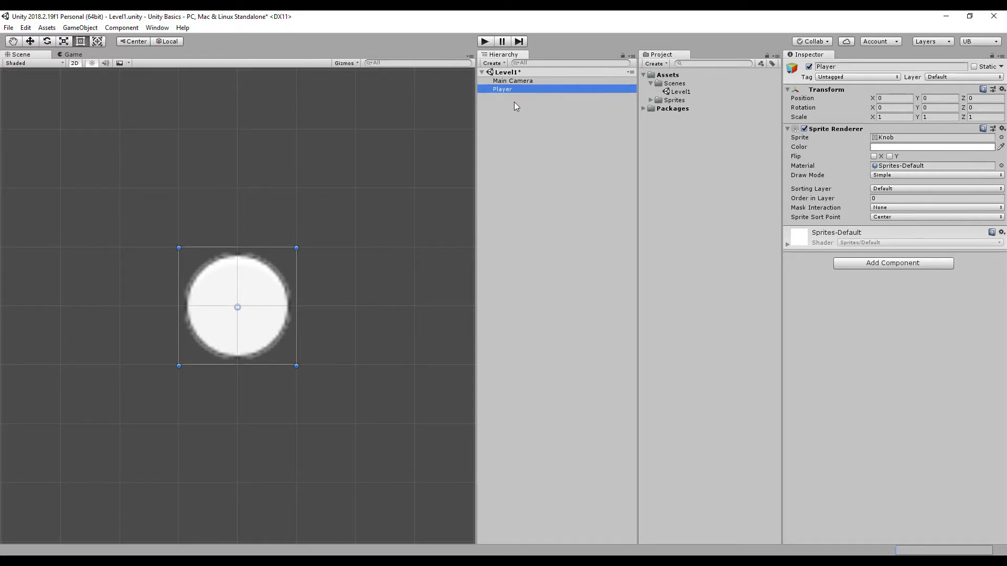
Assign the Player_Mushroom sprite to the Player's Sprite Renderer and frame the Player in the scene
left_click(1001, 137)
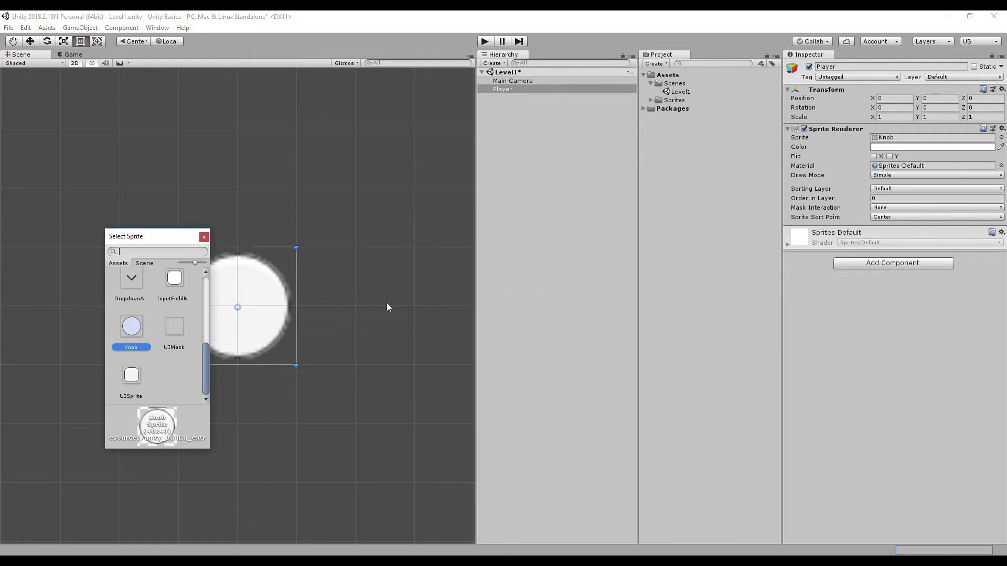
scroll(171, 331, "up", 5)
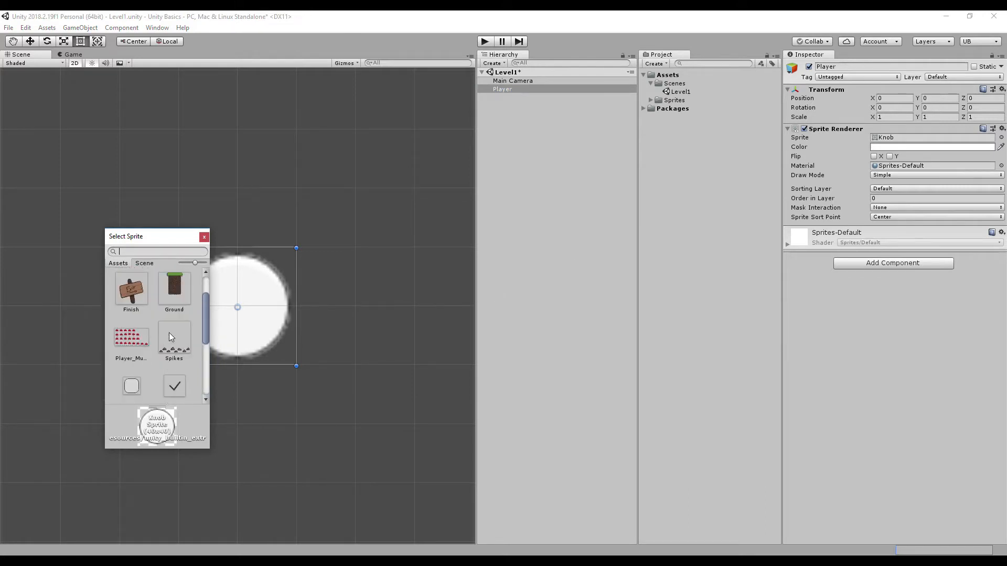
left_click(140, 338)
double_click(140, 338)
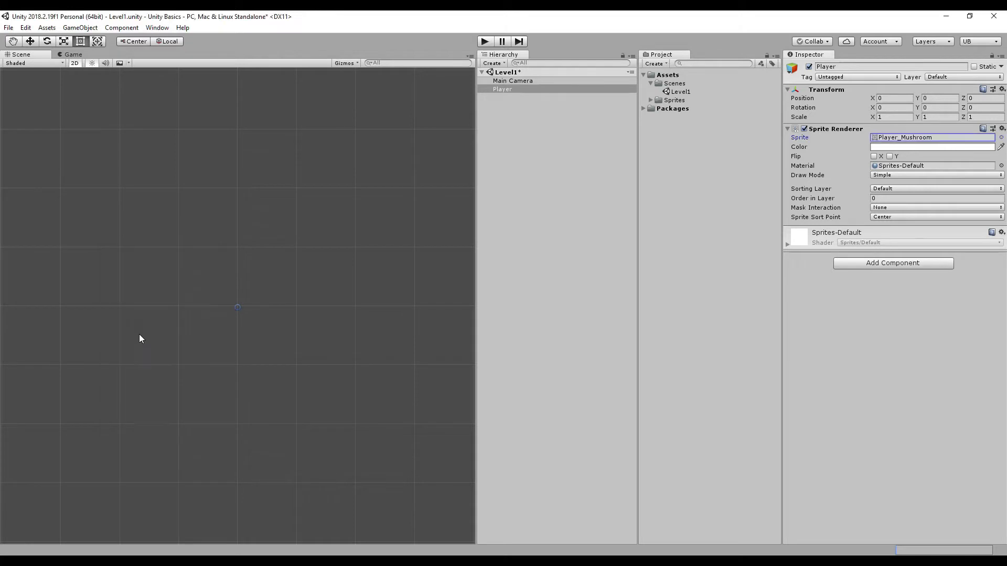
double_click(507, 90)
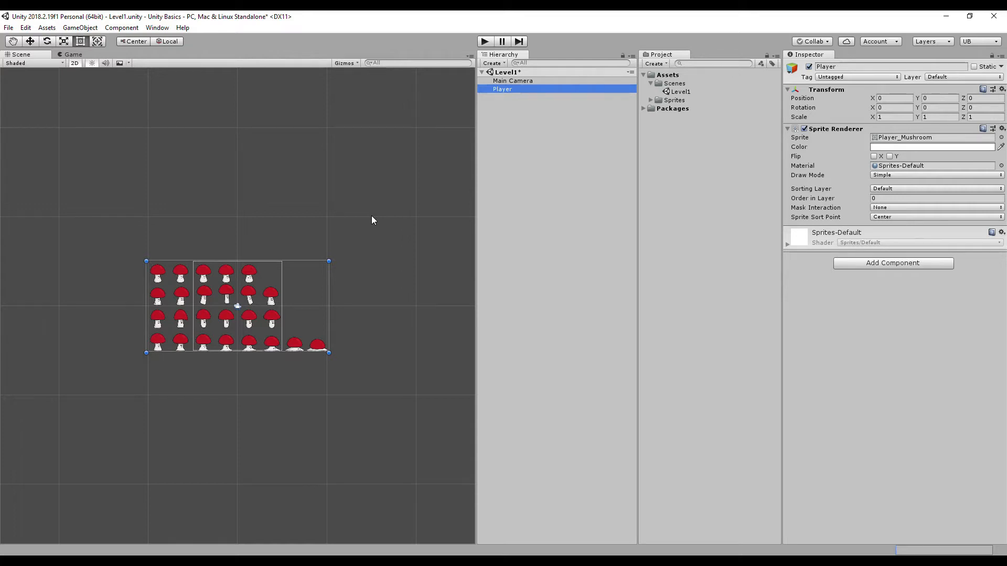
Set the sprite mode of the Player_Mushroom asset in the Sprites folder to Multiple and apply the import settings
left_click(651, 100)
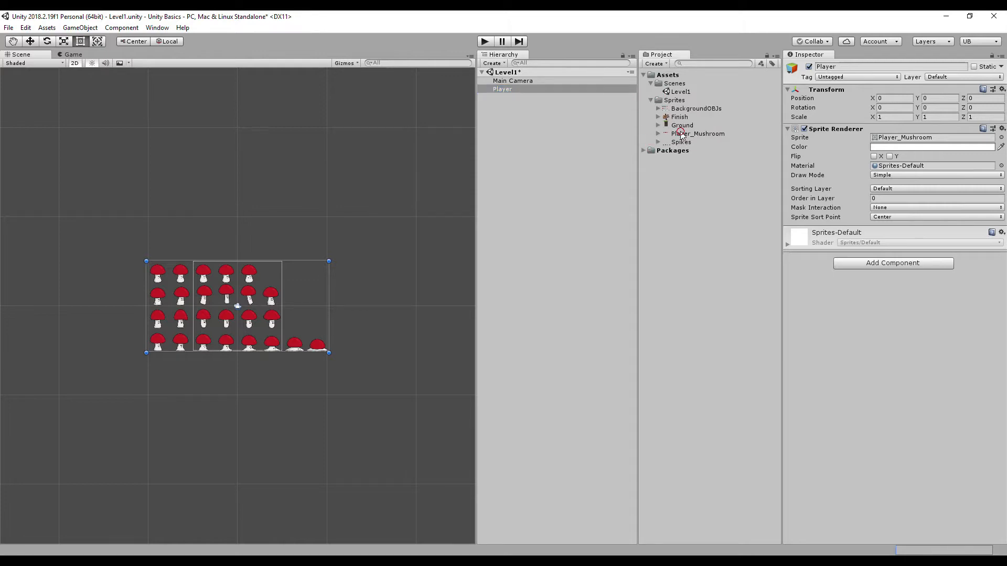
left_click(682, 134)
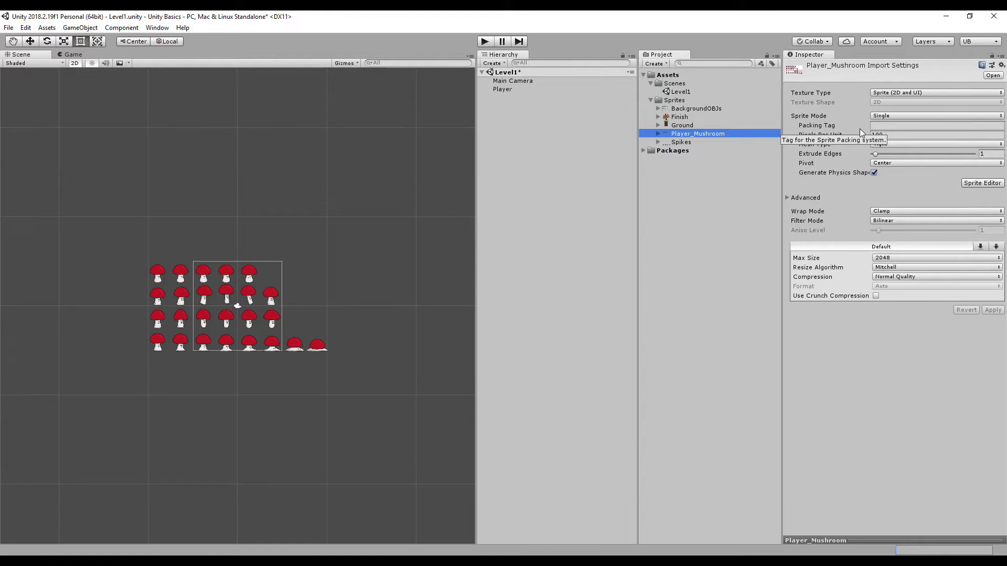
left_click(882, 115)
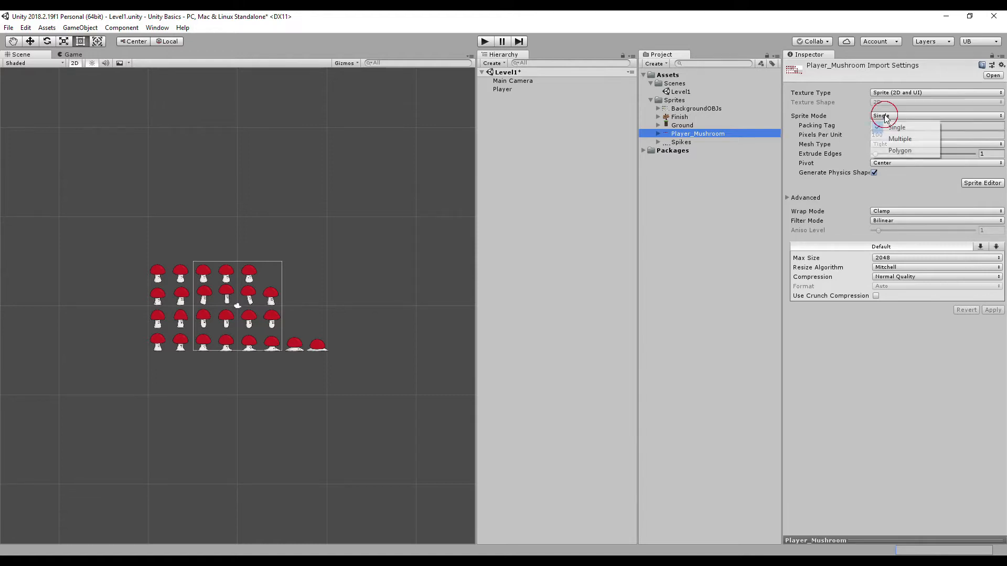
left_click(891, 140)
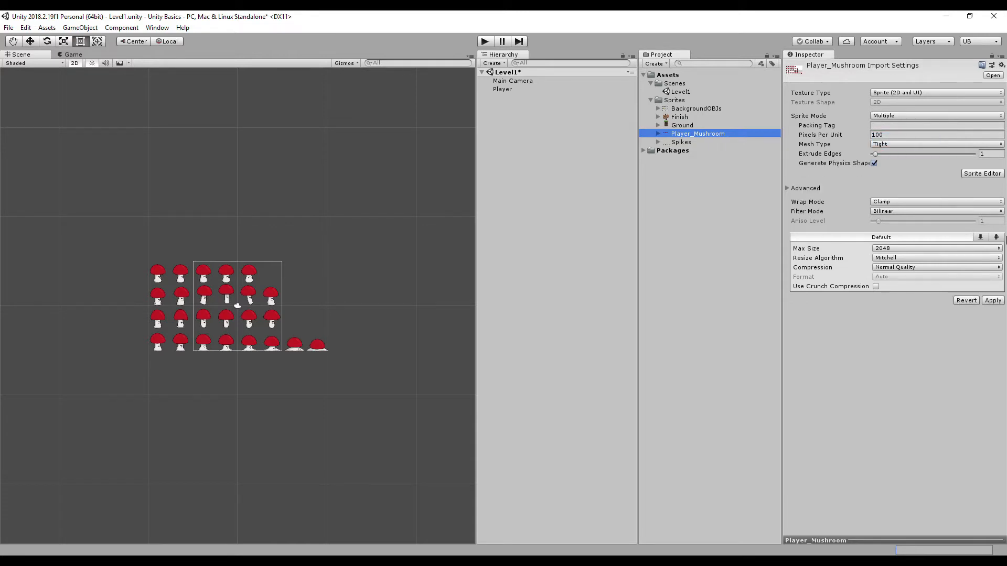
left_click(996, 302)
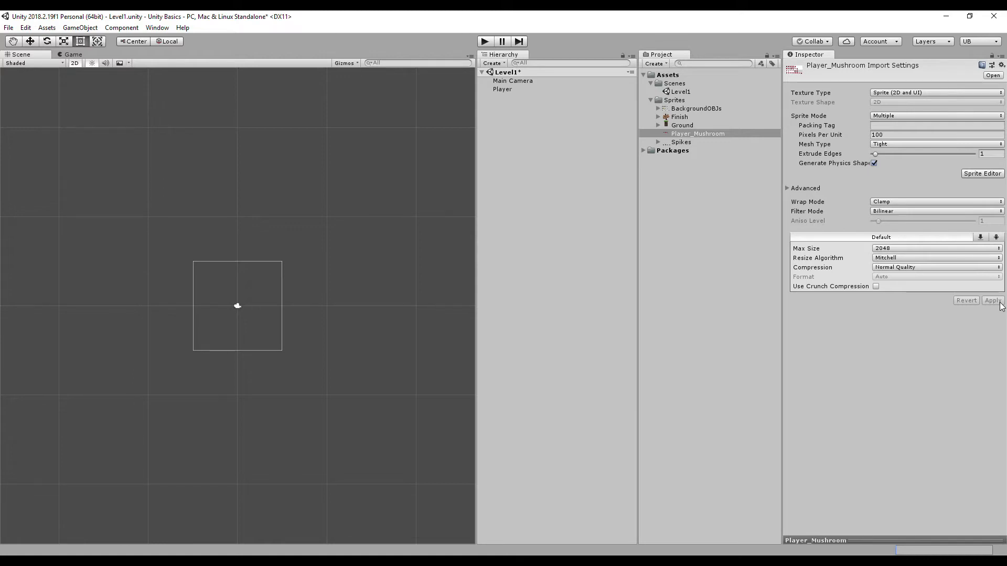
Slice the Player_Mushroom sheet in the Sprite Editor by cell size, using a pixel size of 256 x 256
left_click(976, 176)
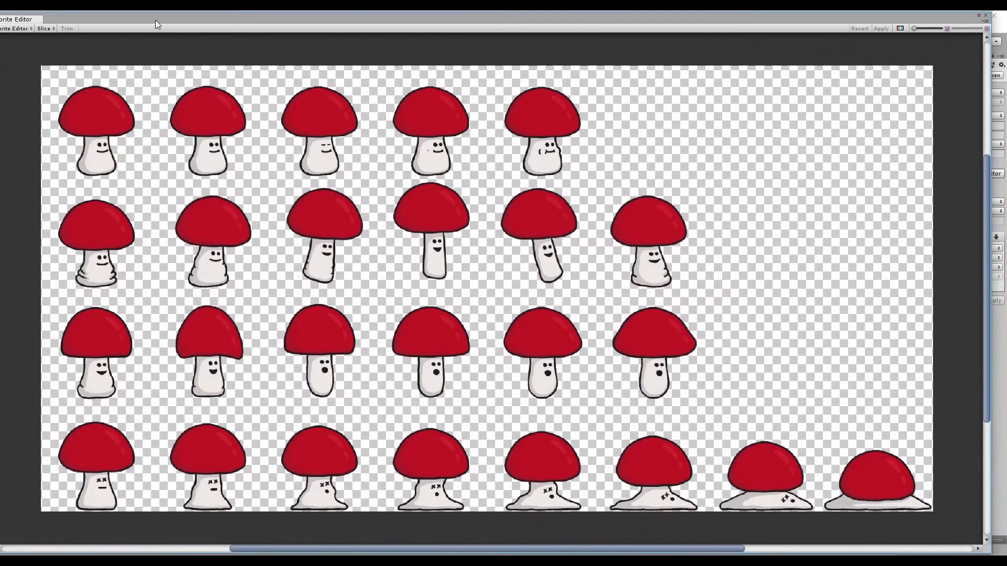
left_click_drag(155, 20, 168, 21)
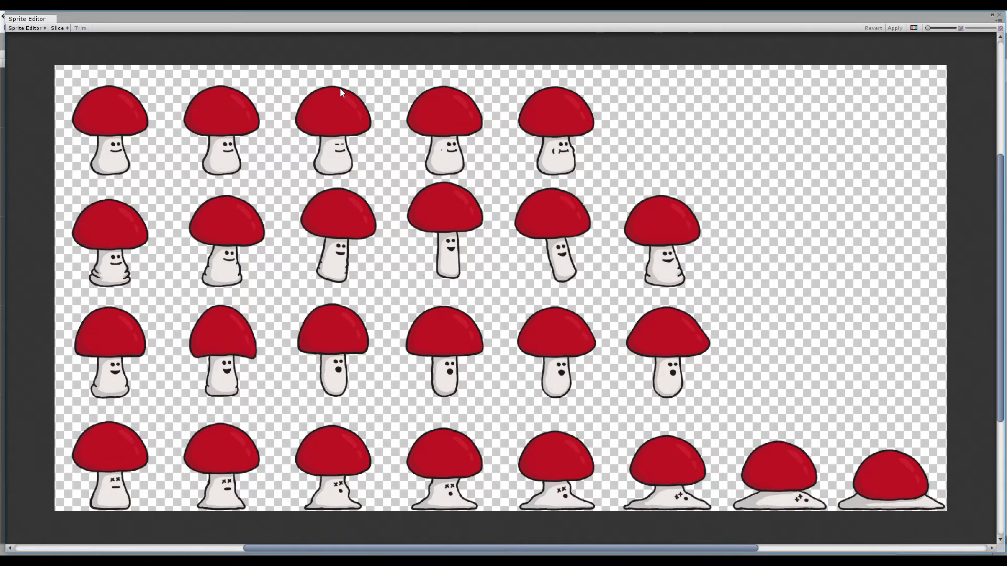
left_click(59, 27)
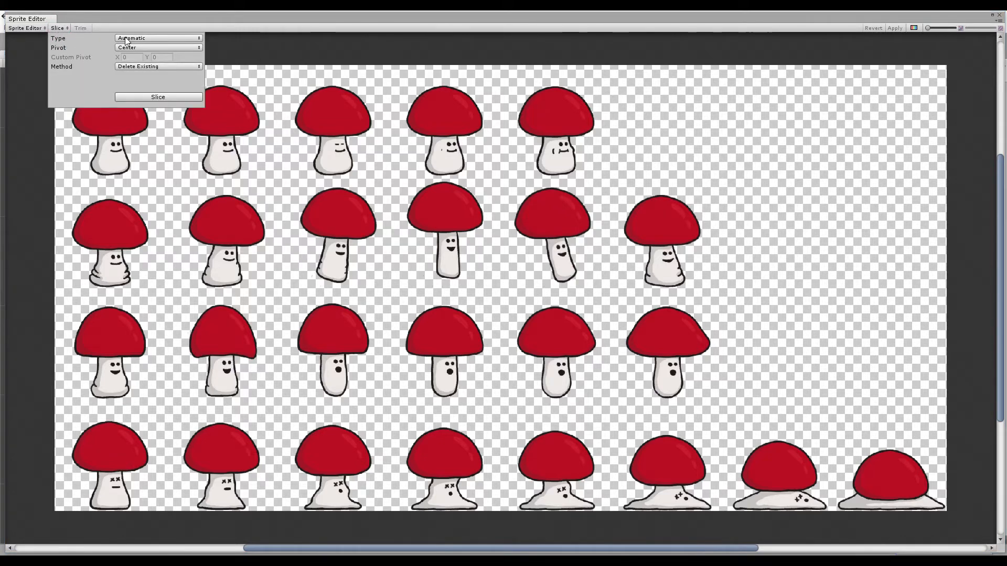
left_click(126, 40)
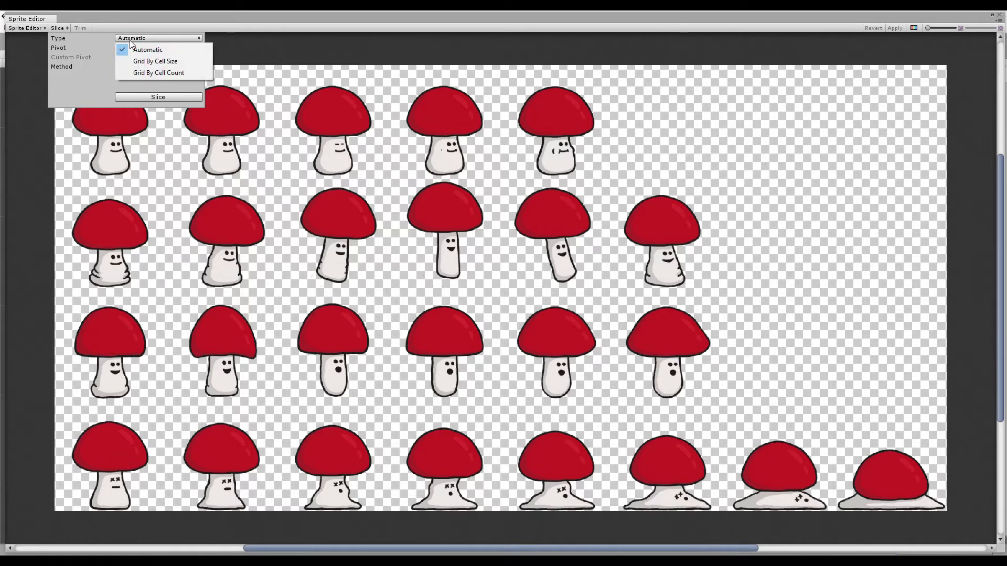
left_click(146, 62)
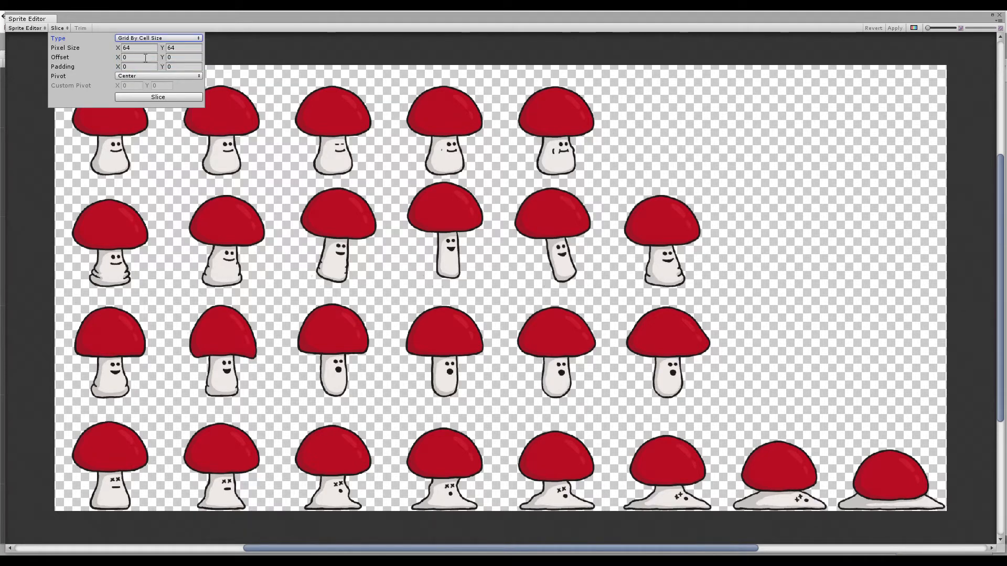
left_click(117, 48)
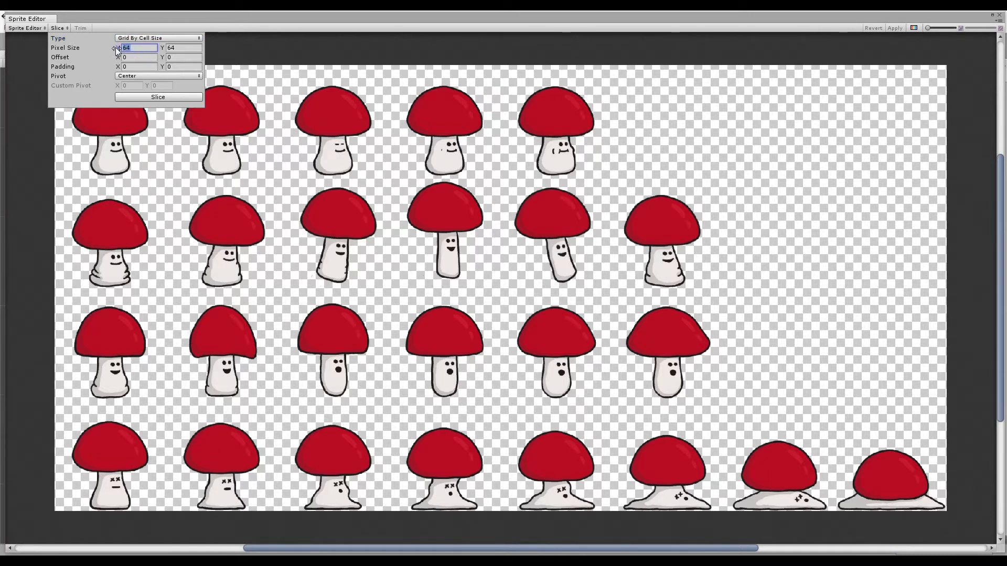
type("256")
key("Tab")
type("256")
left_click(150, 98)
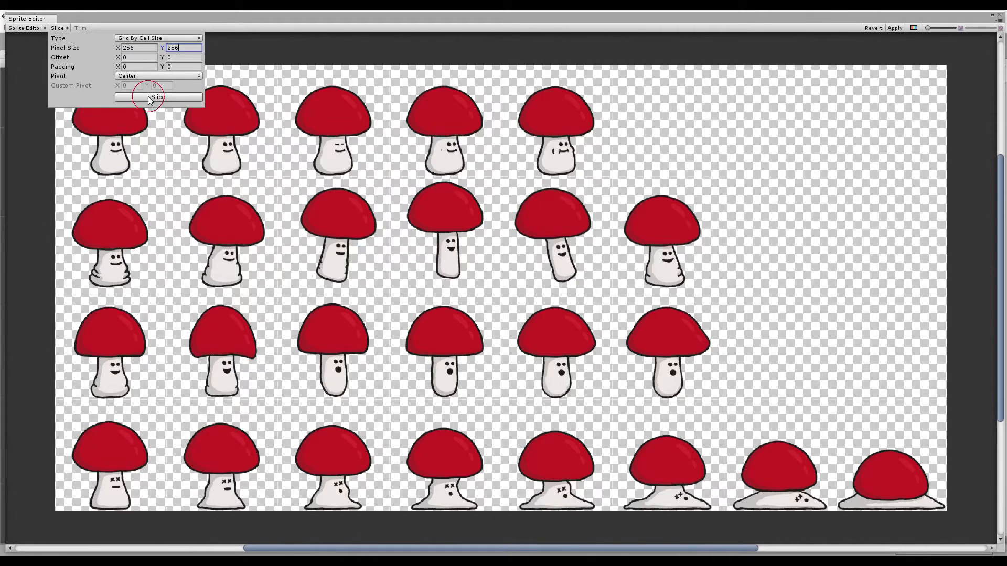
left_click(251, 20)
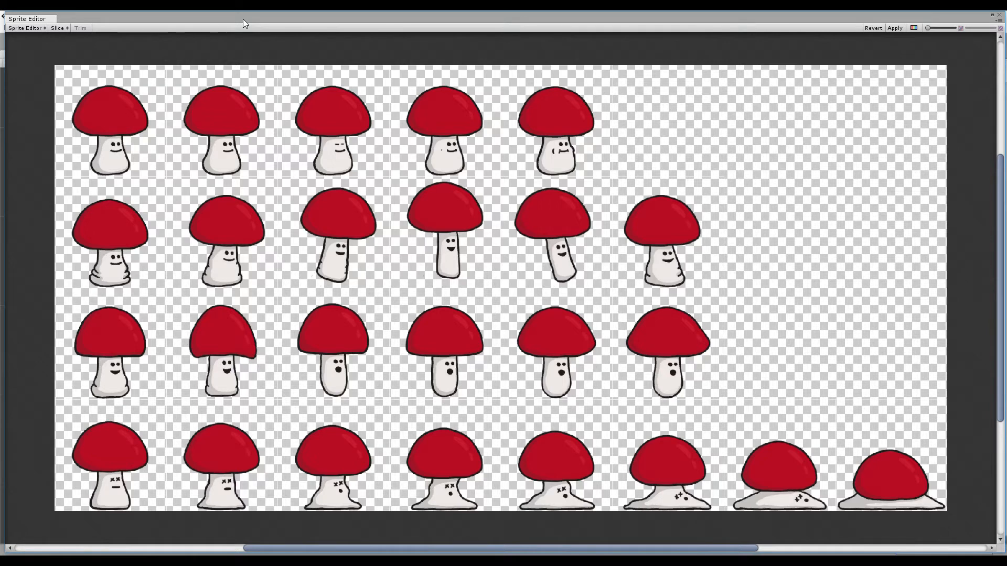
In the sheet's alpha view, rename the first slice of the top row as Player_Idle0 and copy the Player_Idle part of the name
left_click(913, 28)
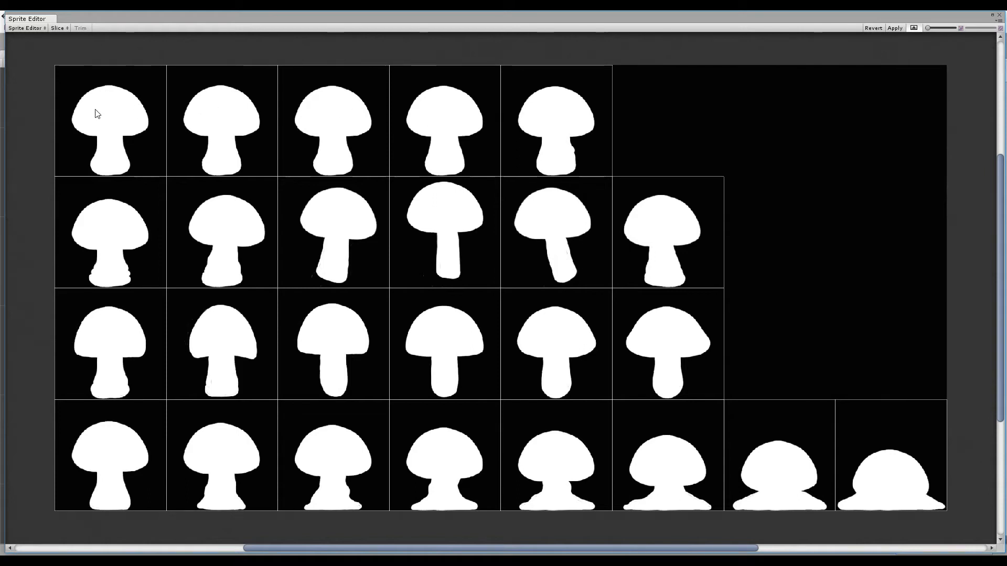
left_click(116, 140)
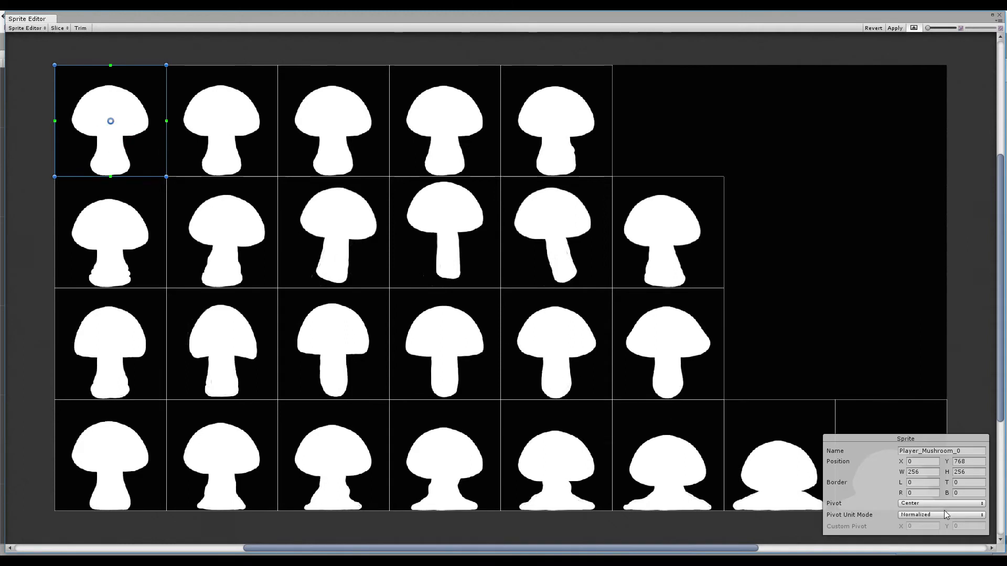
left_click(963, 449)
left_click_drag(962, 449, 924, 452)
type("Idle0")
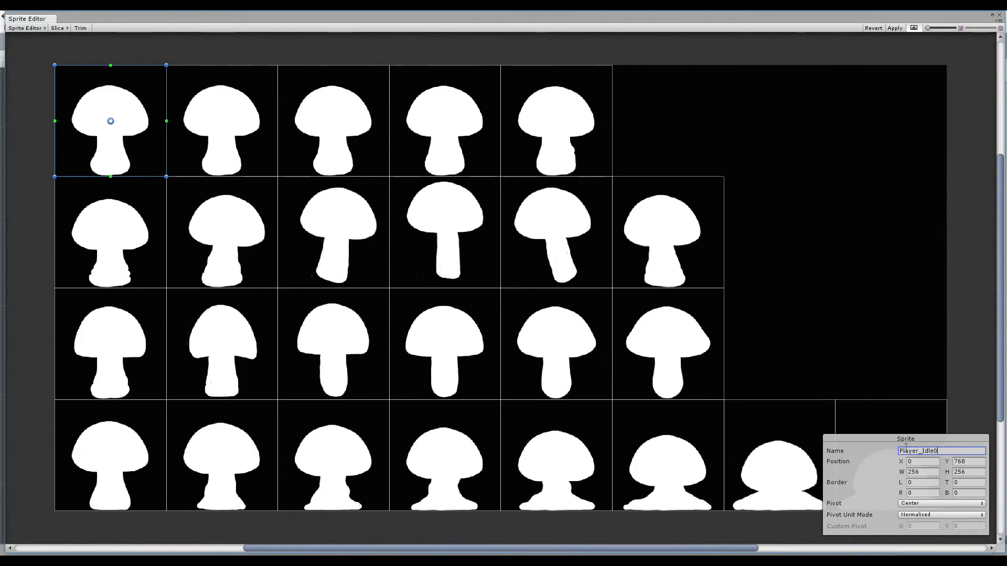
left_click_drag(936, 451, 895, 453)
key("ctrl+c")
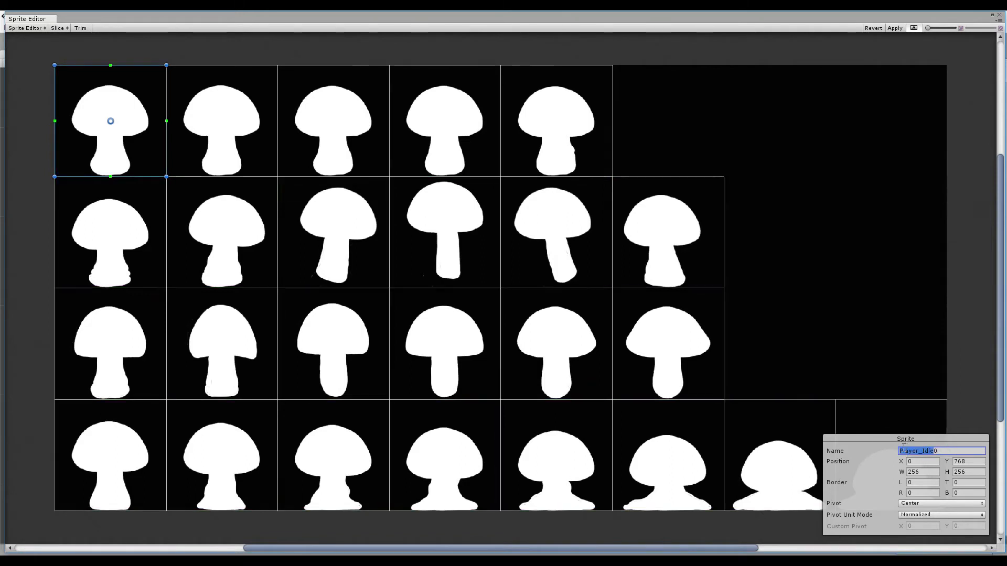
Rename the second and third slices of the top row as Player_Idle1 and Player_Idle2
left_click(242, 135)
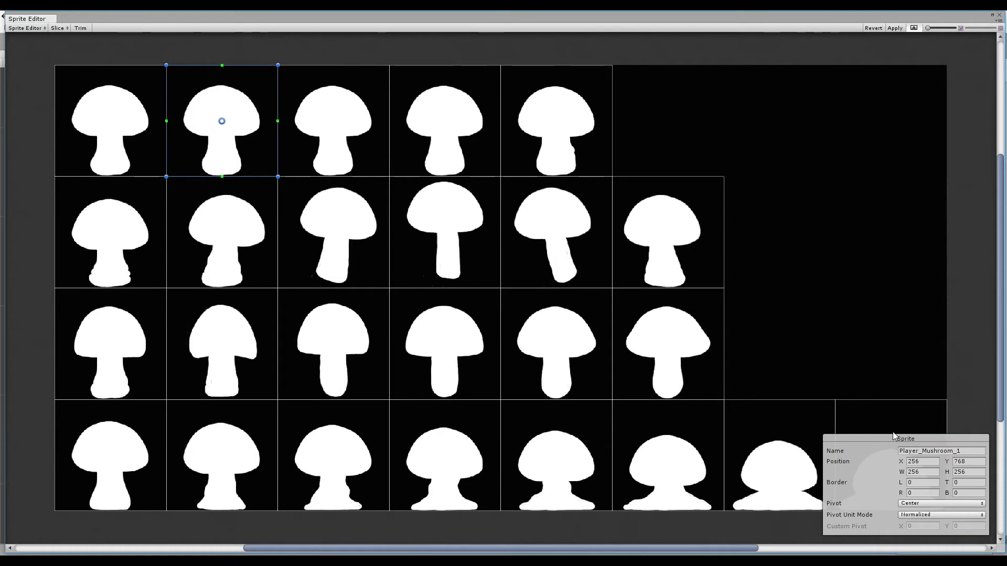
left_click(963, 451)
left_click_drag(964, 451, 890, 450)
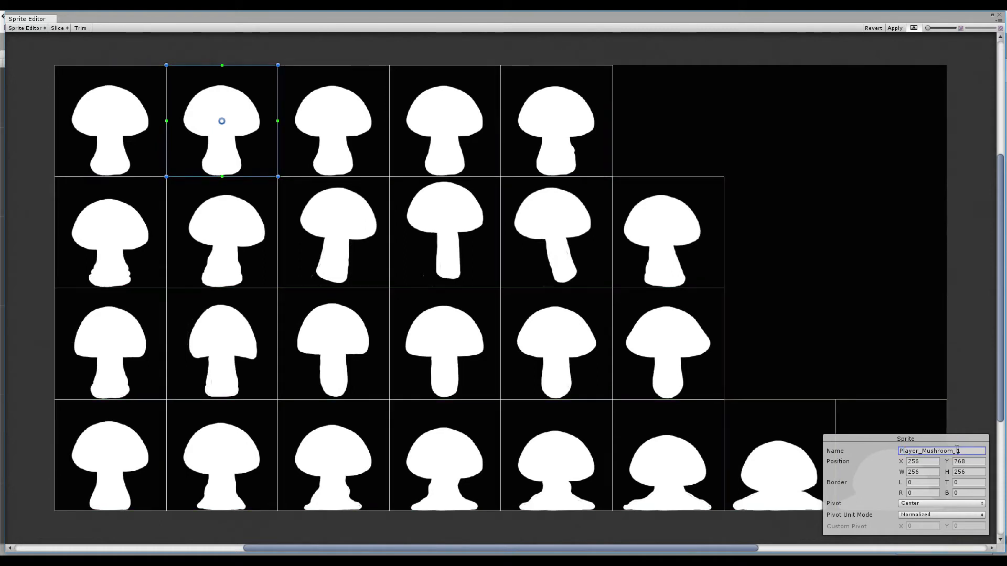
key("ctrl+v")
type("1")
left_click(373, 153)
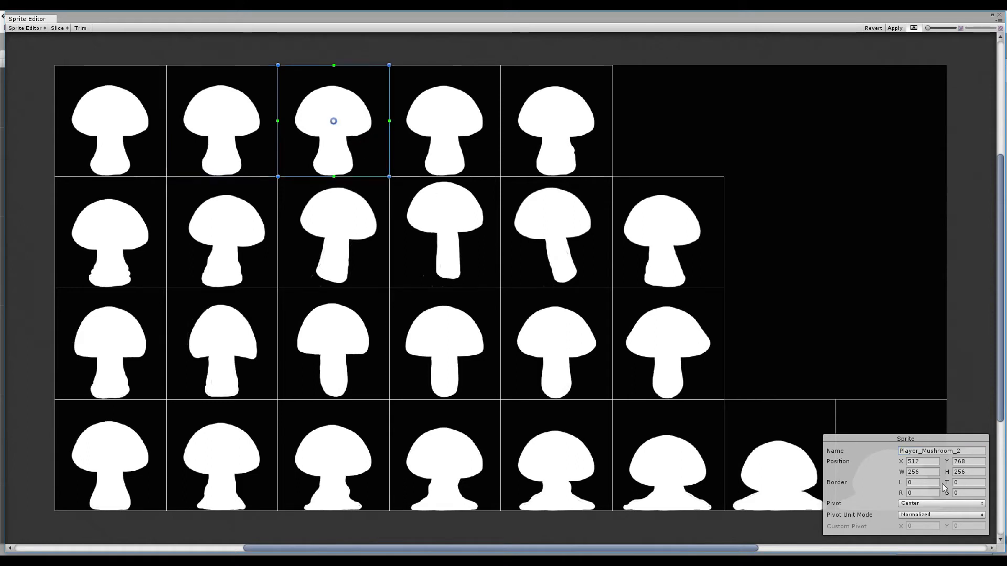
left_click(949, 450)
key("ctrl+v")
Rename the fourth and fifth slices of the top row as Player_Idle3 and Player_Idle4, and check the row's names
left_click(433, 129)
left_click(911, 452)
key("ctrl+v")
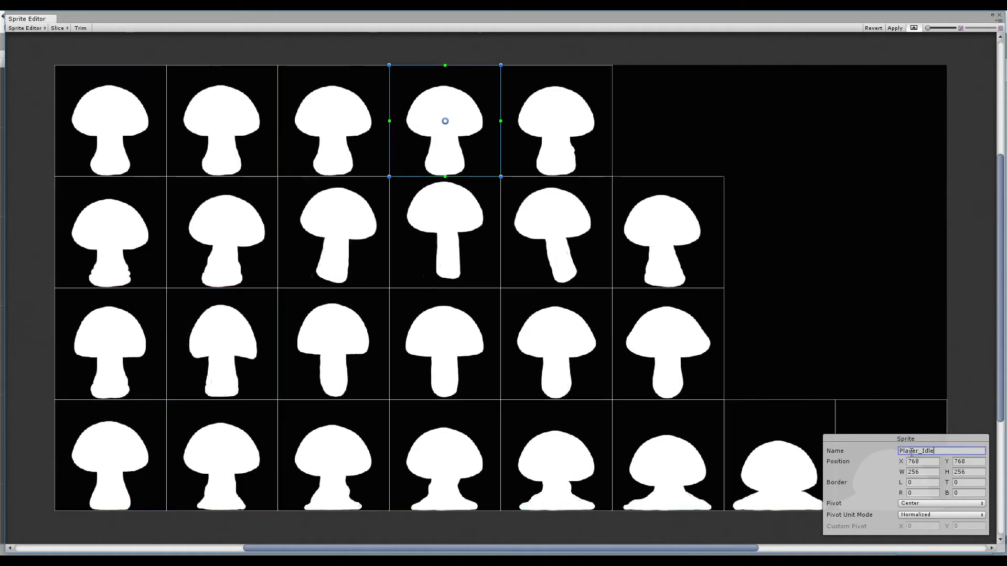
type("3")
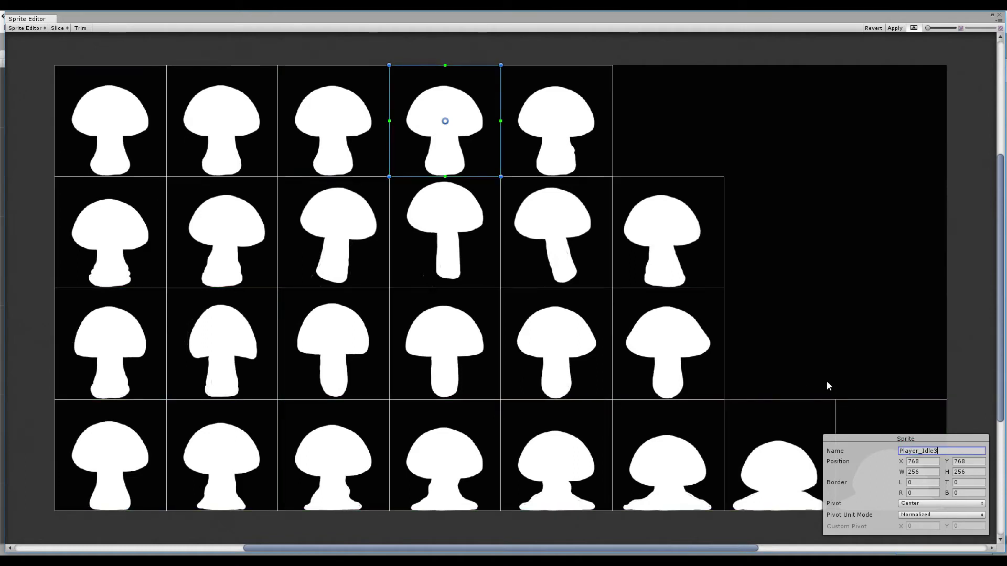
left_click(588, 160)
left_click(951, 450)
key("ctrl+v")
type("4")
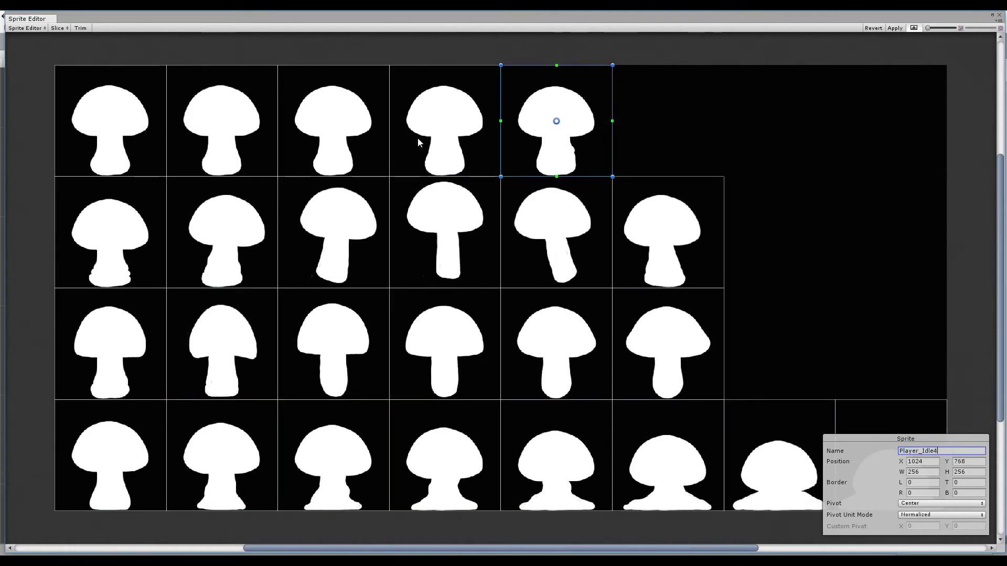
left_click(225, 139)
left_click(335, 139)
left_click(419, 135)
left_click(511, 134)
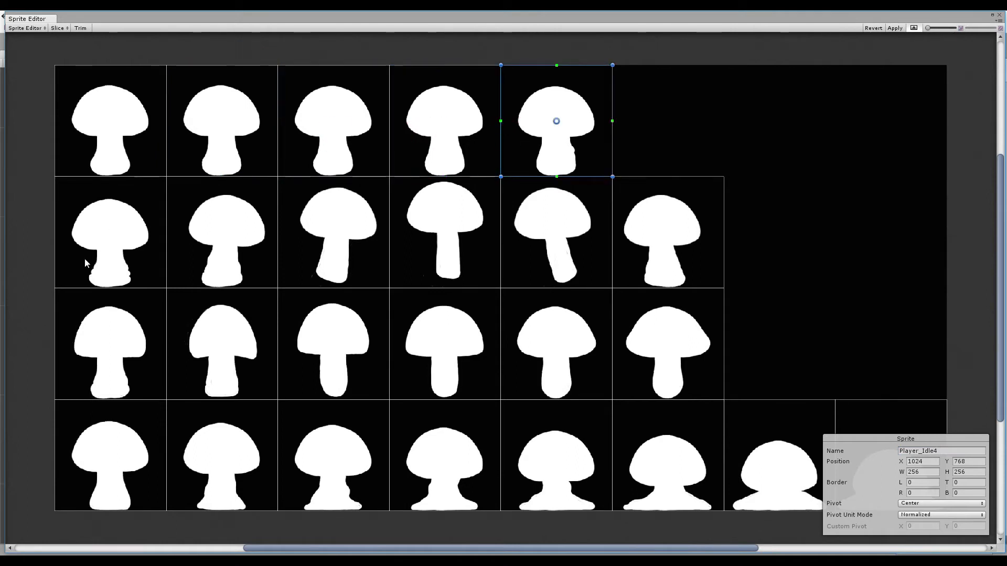
Rename the first slice of the second row as Player_Walk0 and copy the Player_Walk part of the name
left_click(103, 251)
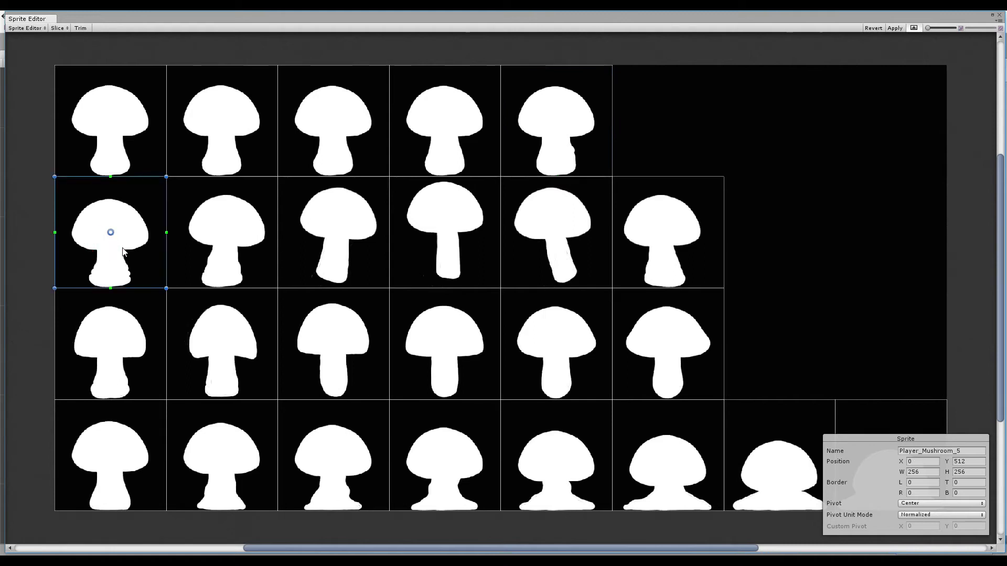
left_click(970, 451)
left_click(968, 451)
left_click_drag(963, 452, 920, 454)
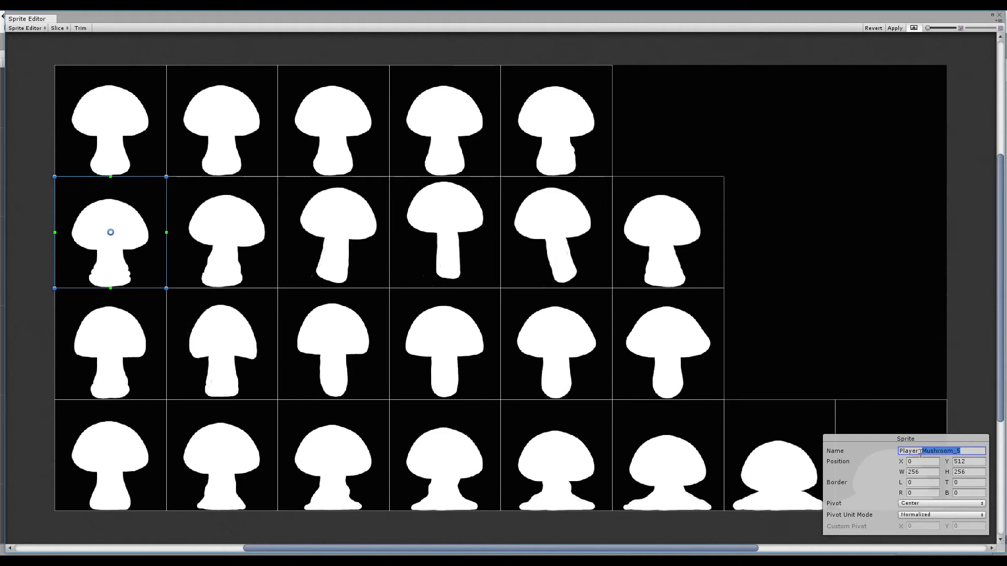
type("_Walk0")
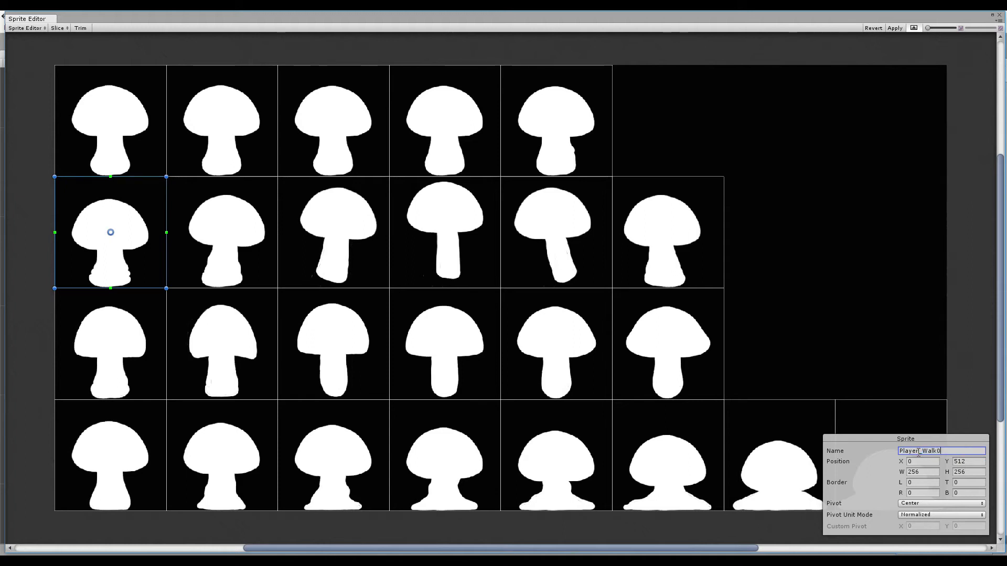
left_click_drag(938, 451, 904, 449)
key("ctrl+c")
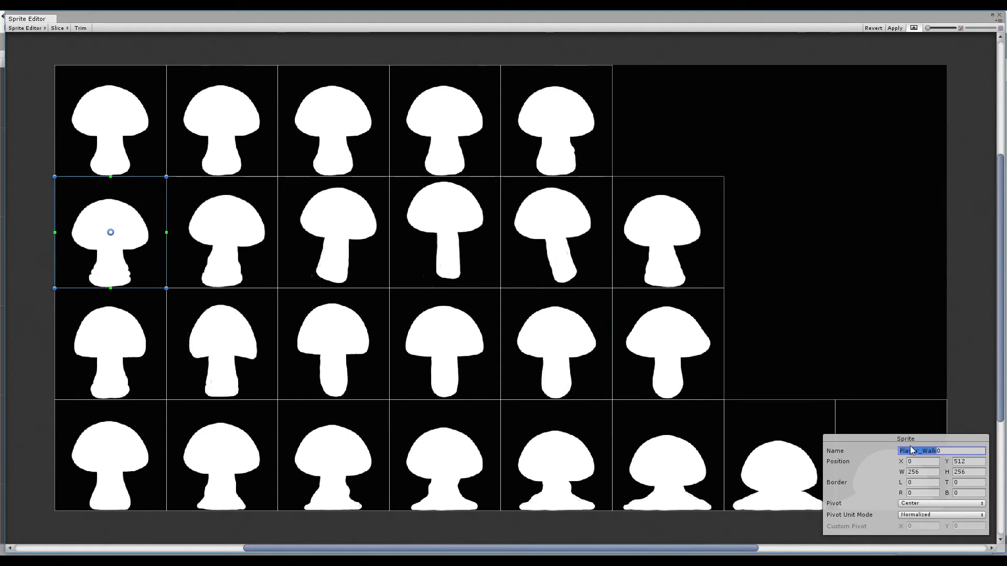
Rename the remaining five slices of the second row in order as Player_Walk1 to Player_Walk5
left_click(247, 249)
left_click(356, 238)
left_click(469, 228)
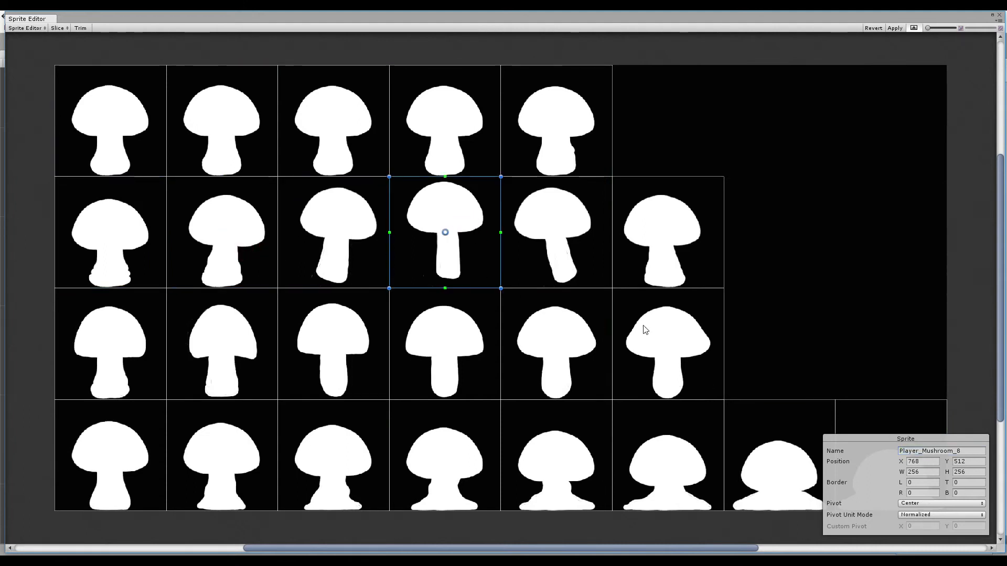
left_click(556, 227)
left_click(663, 257)
left_click(947, 450)
key("ctrl+v")
type("5")
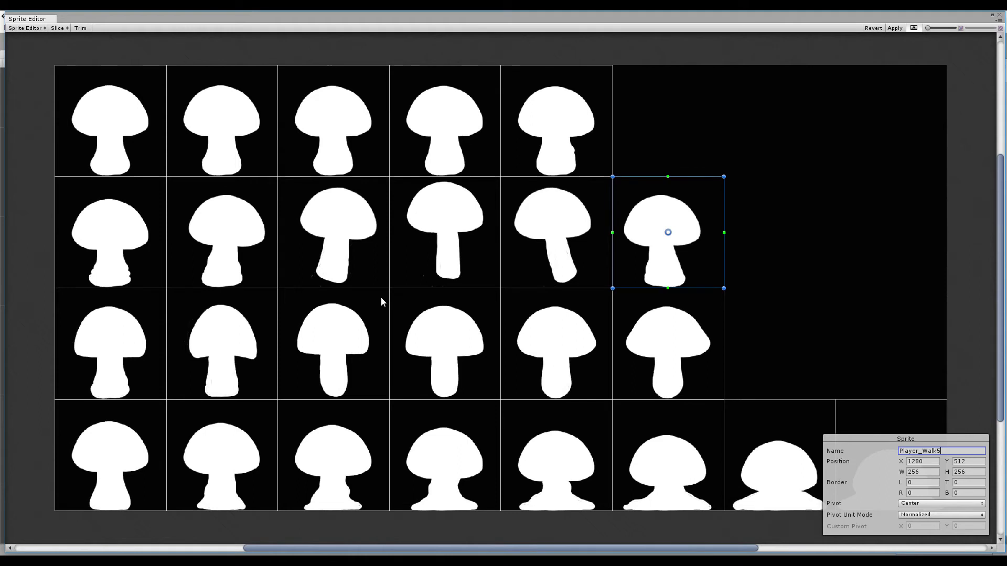
Rename the first slice of the third row as Player_Jump0 and copy the Player_Jump part of the name
left_click(147, 332)
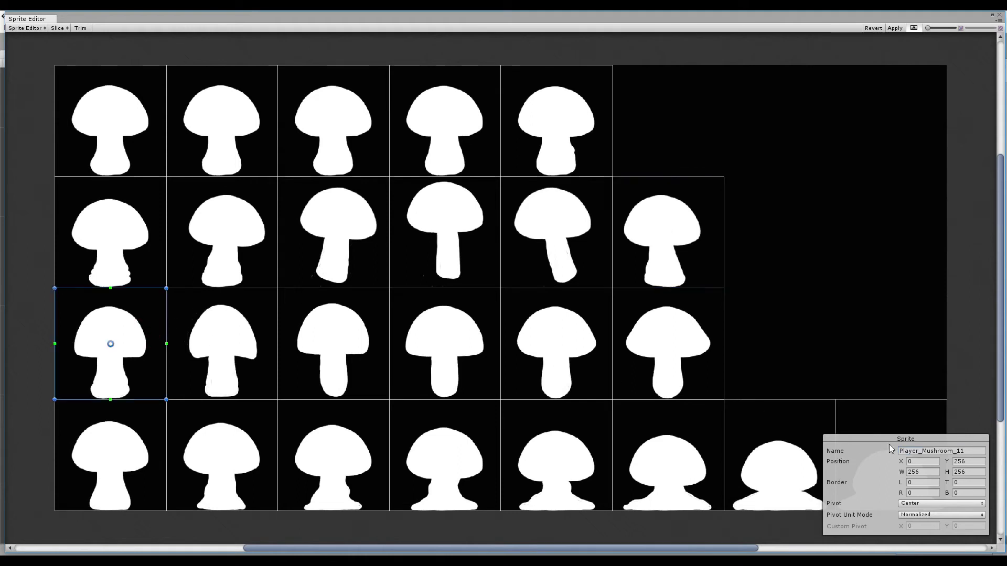
left_click(961, 450)
left_click_drag(964, 451, 926, 451)
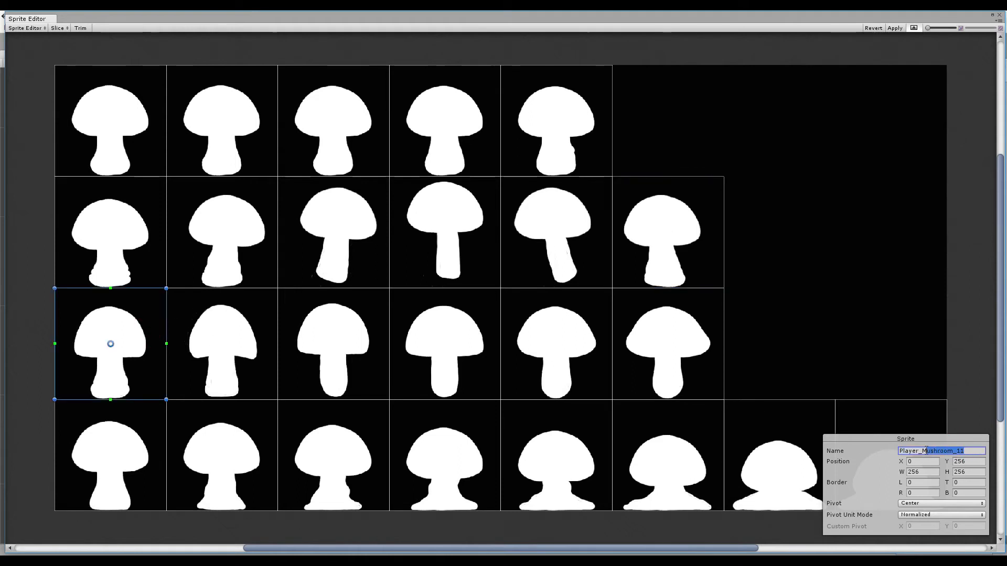
key("BackSpace")
key("BackSpace")
type("Jump")
type("0")
left_click_drag(938, 450, 898, 451)
key("ctrl+c")
Rename the second and third slices of the third row as Player_Jump1 and Player_Jump2
left_click(246, 361)
left_click(955, 450)
key("ctrl+v")
type("1")
left_click(348, 359)
left_click(961, 449)
key("ctrl+v")
type("2")
Rename the fourth, fifth and sixth slices of the third row as Player_Jump3, Player_Jump4 and Player_Jump5
left_click(469, 367)
left_click(960, 449)
key("ctrl+v")
type("3")
left_click(584, 338)
left_click(960, 450)
type("4")
left_click(668, 346)
left_click(948, 450)
key("ctrl+v")
type("5")
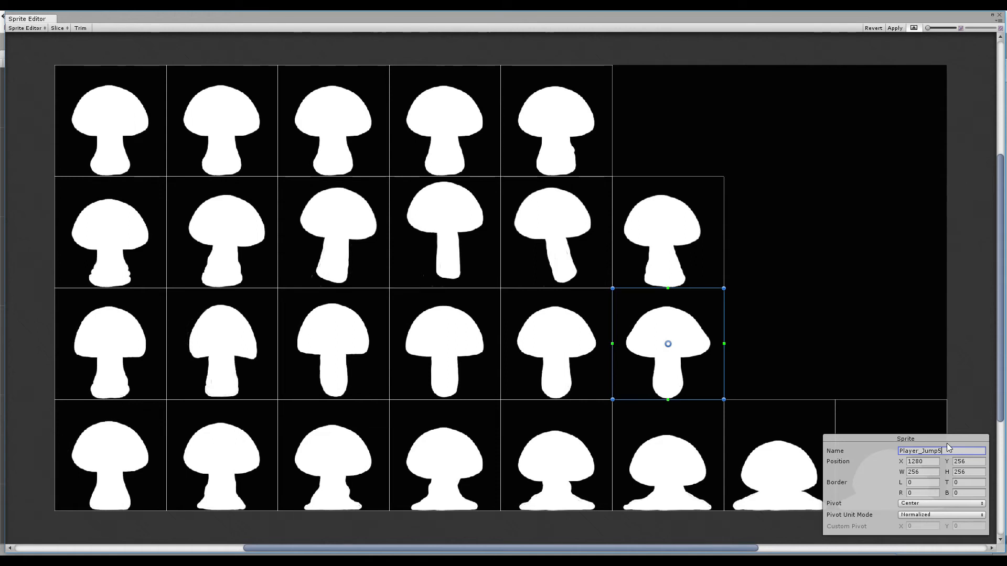
Rename the first slice of the bottom row as Player_Death0 and copy the Player_Death part of the name
left_click(146, 435)
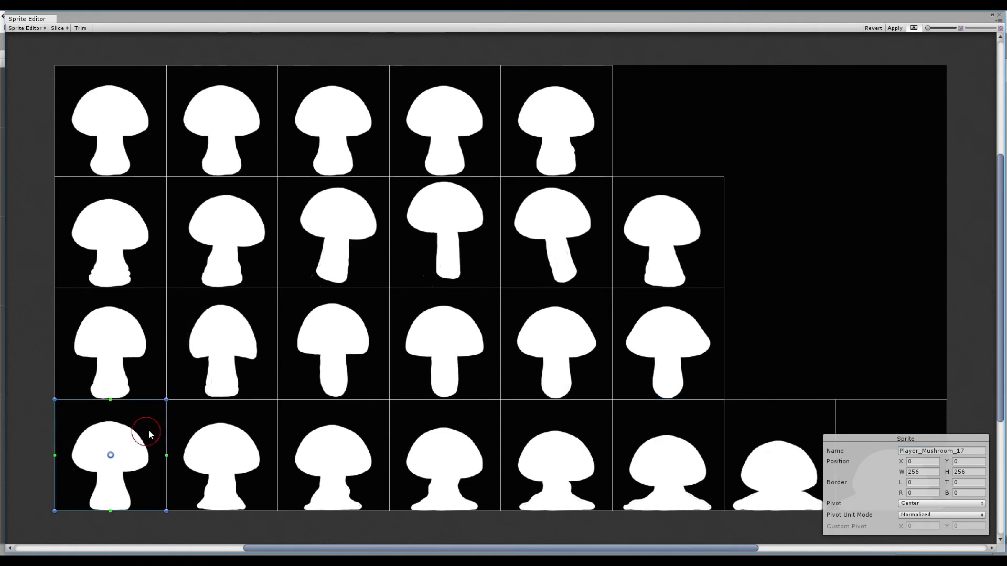
left_click(941, 451)
left_click_drag(964, 451, 923, 452)
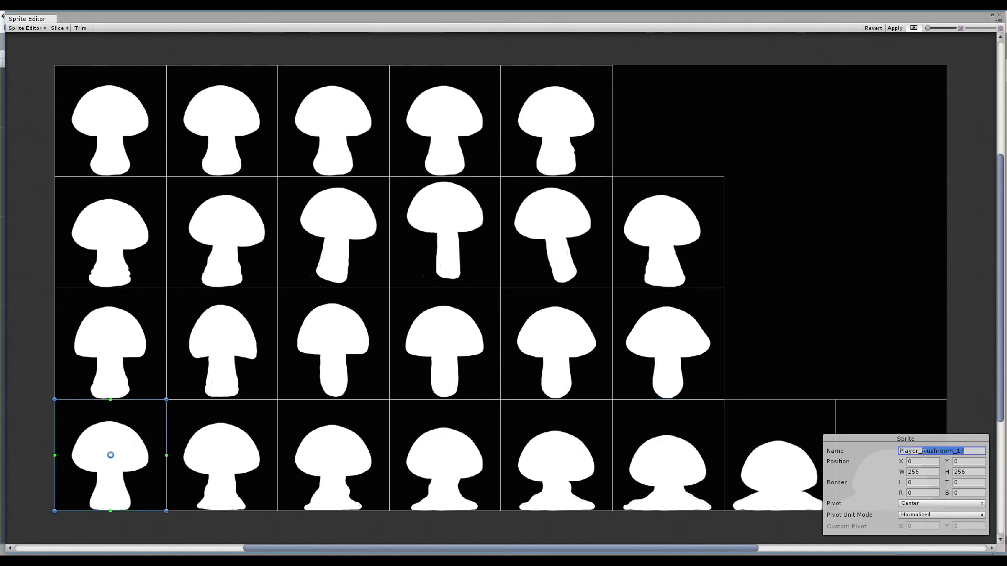
type("Death")
left_click_drag(940, 451, 898, 451)
Rename the second, third and fourth slices of the bottom row as Player_Death1, Player_Death2 and Player_Death3
left_click(252, 443)
left_click(958, 450)
key("ctrl+v")
type("1")
left_click(325, 443)
left_click(959, 450)
key("ctrl+v")
type("23")
Rename the fifth, sixth and seventh slices of the bottom row as Player_Death4, Player_Death5 and Player_Death6
left_click(569, 445)
left_click(966, 449)
key("ctrl+v")
type("4")
left_click(680, 444)
left_click(964, 449)
key("ctrl+v")
type("6")
Rename the last slice of the bottom row as Player_Death7, then apply the slice changes and close the Sprite Editor
left_click(915, 423)
left_click(957, 452)
key("ctrl+v")
type("7")
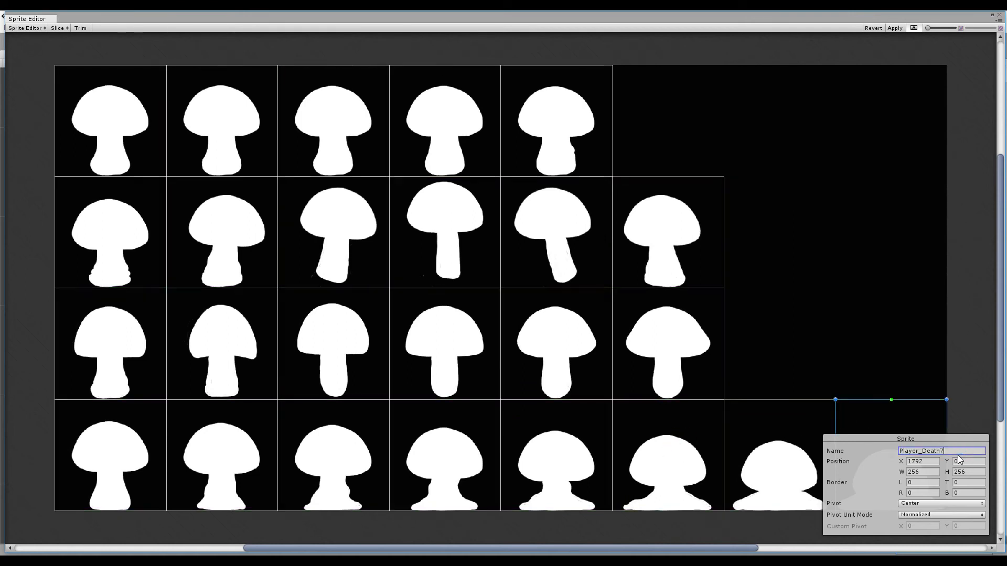
key("Return")
left_click(895, 28)
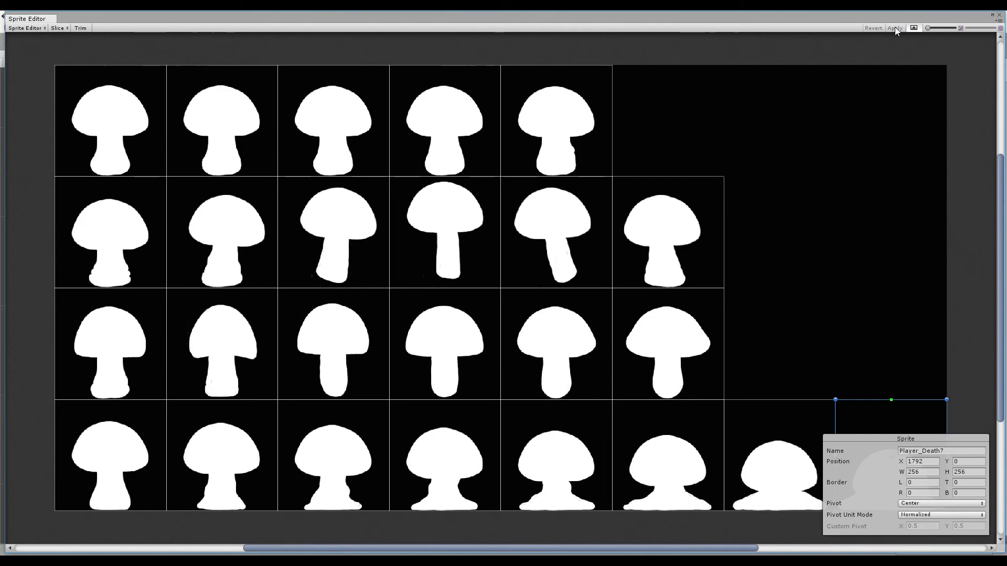
left_click(999, 16)
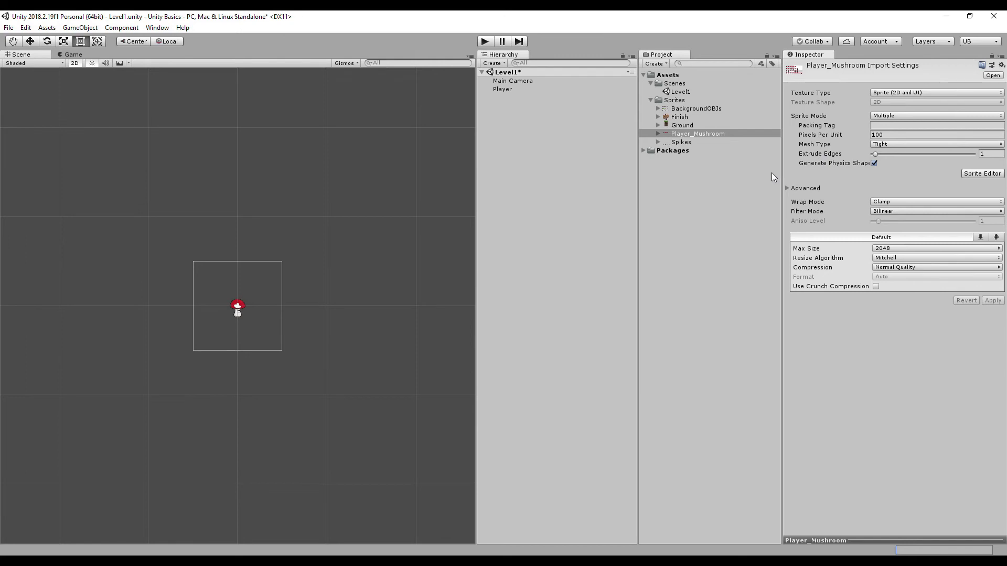
Frame the Player in the scene and expand the Player_Mushroom asset to examine its named slices
double_click(510, 89)
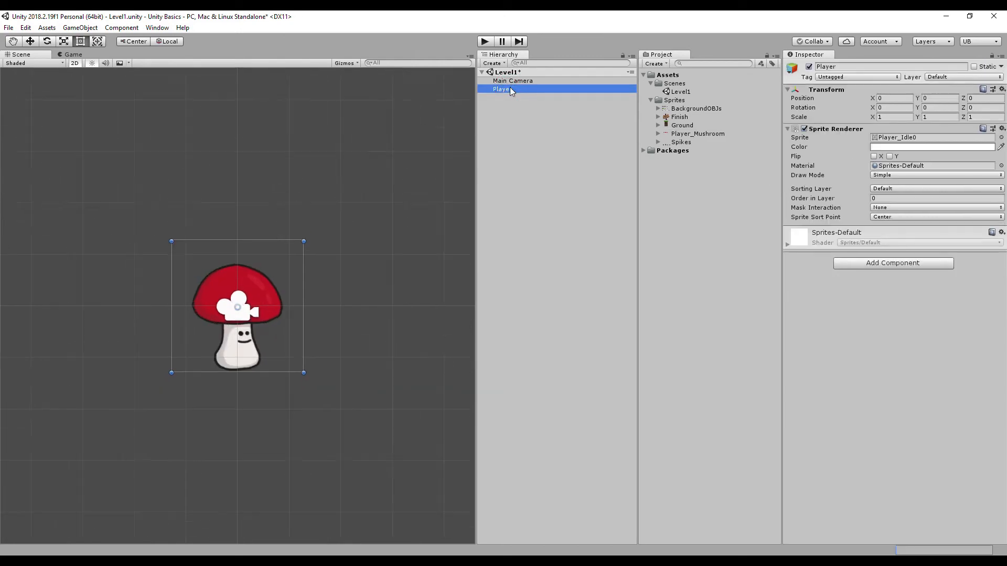
left_click(703, 134)
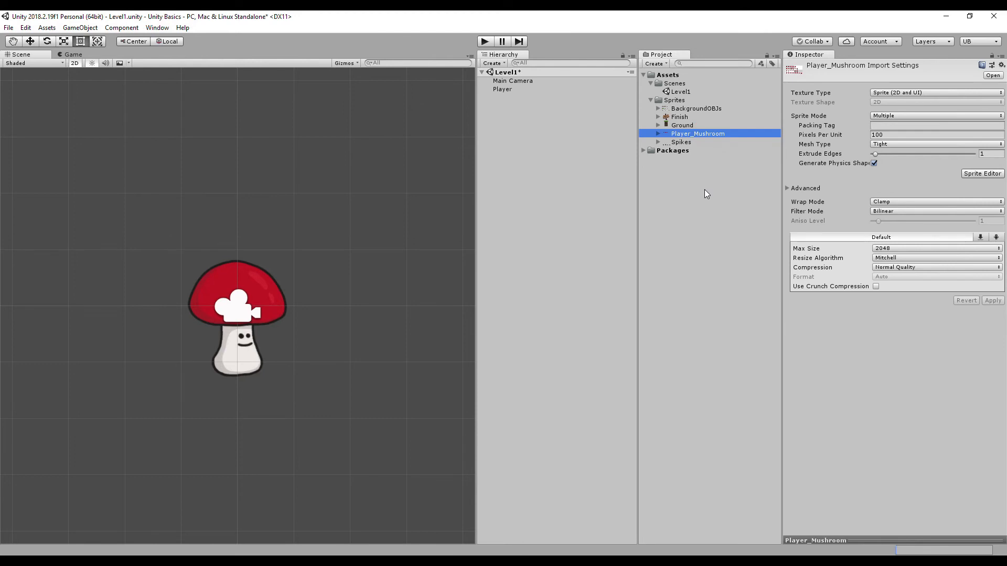
left_click(658, 134)
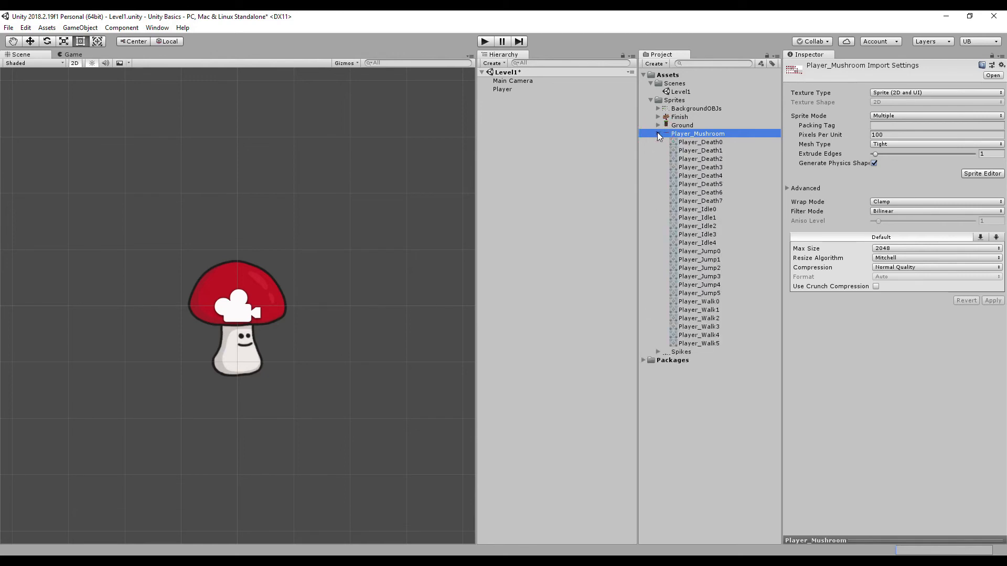
Add a Box Collider 2D component to the Player object
left_click(497, 89)
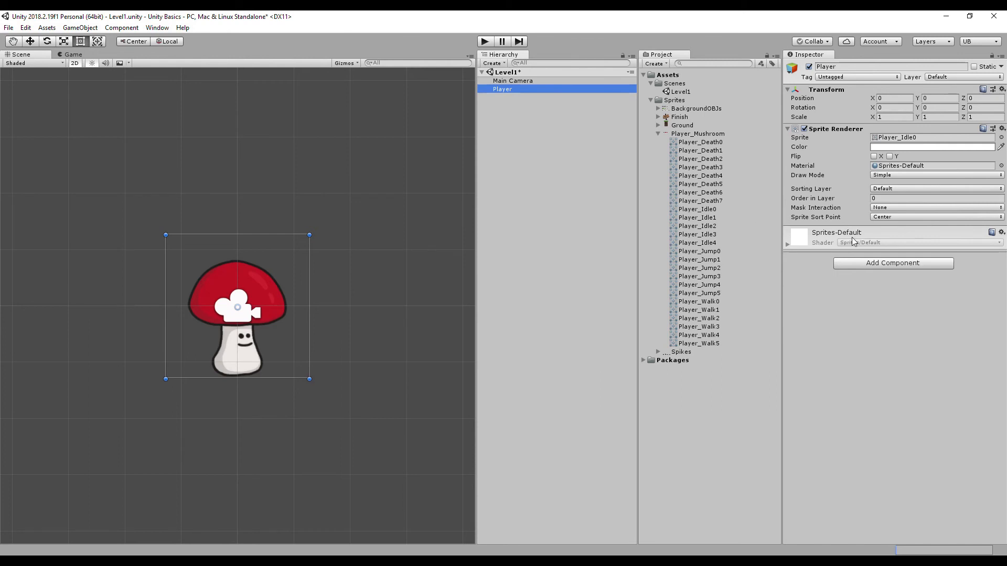
left_click(879, 264)
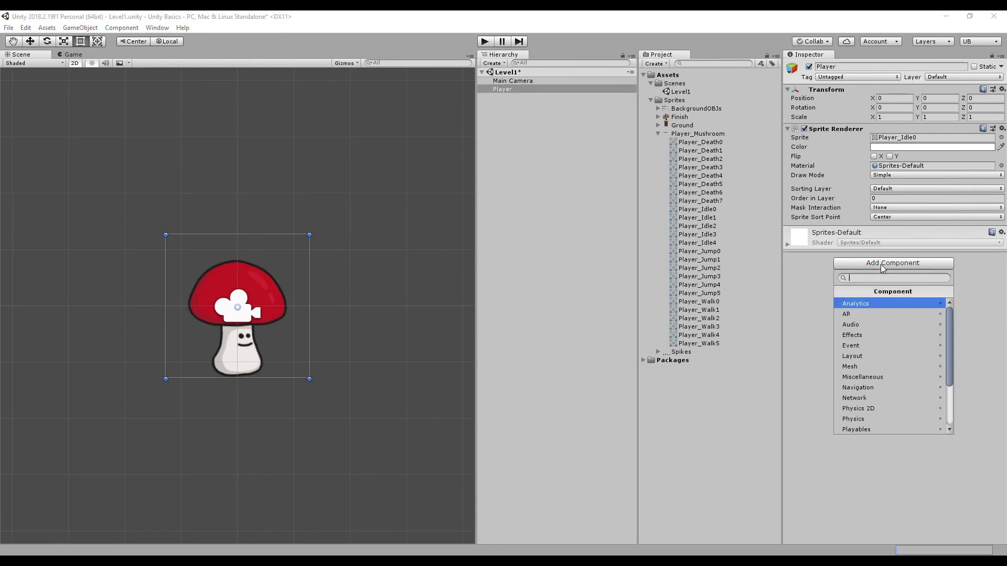
left_click(873, 408)
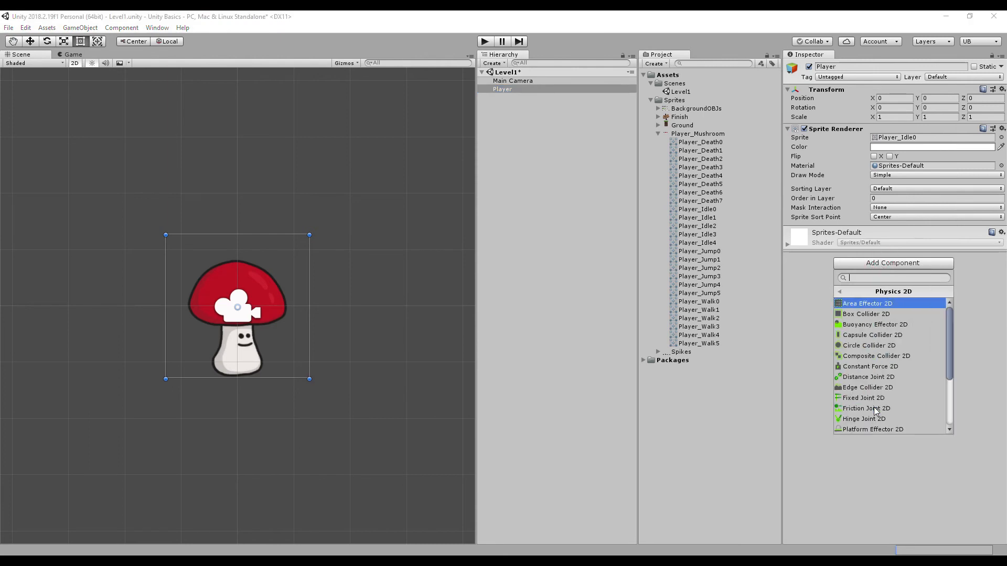
left_click(876, 314)
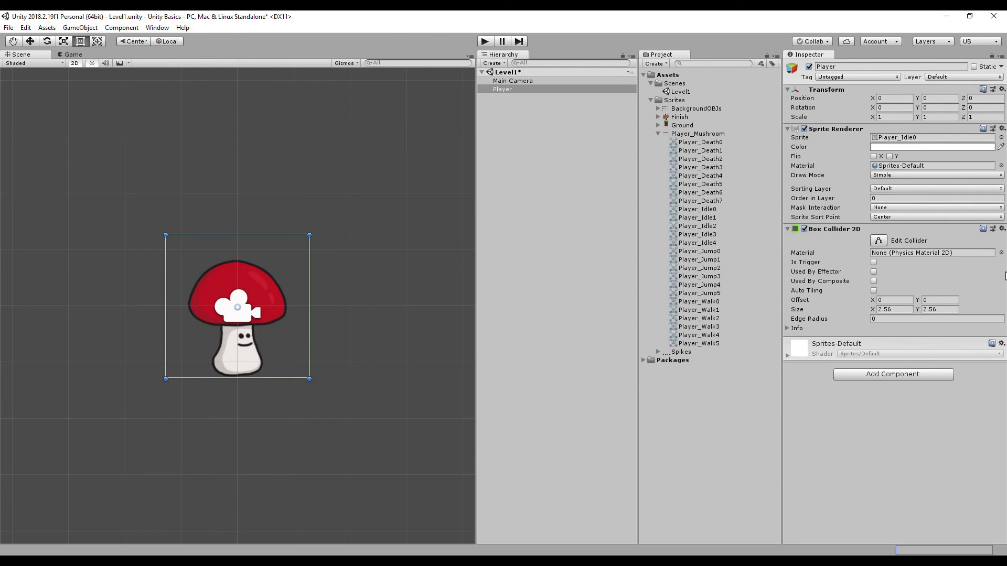
Set the Player's Box Collider 2D size to X 0.8 and Y 2, and its Y offset to -0.22
left_click(883, 310)
left_click_drag(873, 311, 844, 315)
left_click(897, 310)
type("0.8")
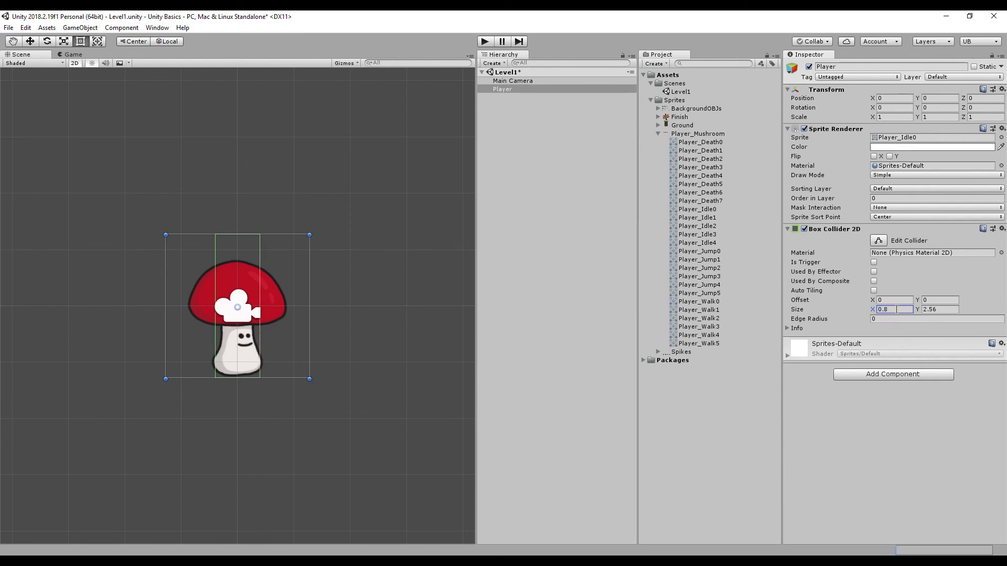
key("BackSpace")
key("BackSpace")
key("BackSpace")
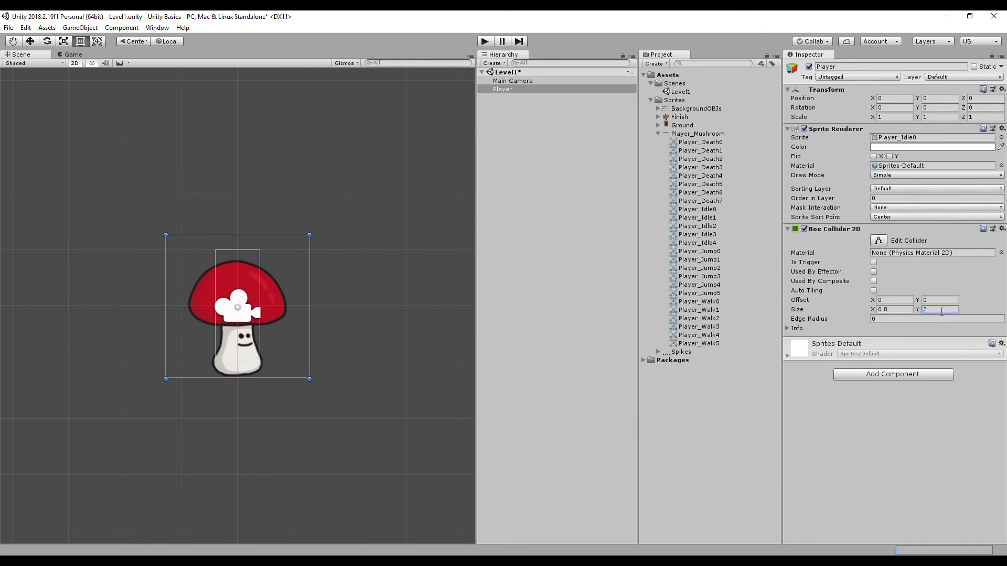
left_click(937, 300)
type("-0.23")
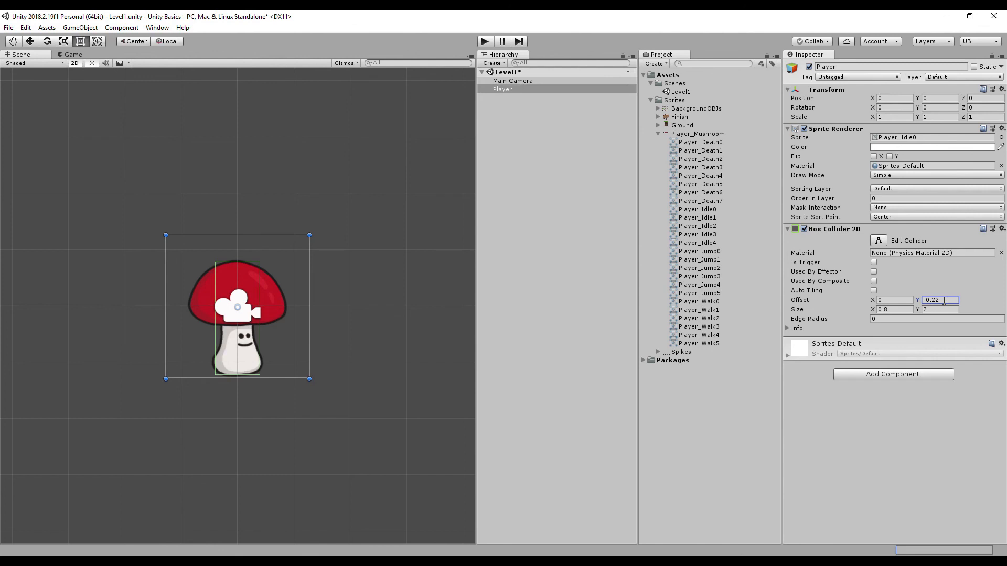
Add a Rigidbody 2D component from the Physics 2D category to the Player object
left_click(916, 375)
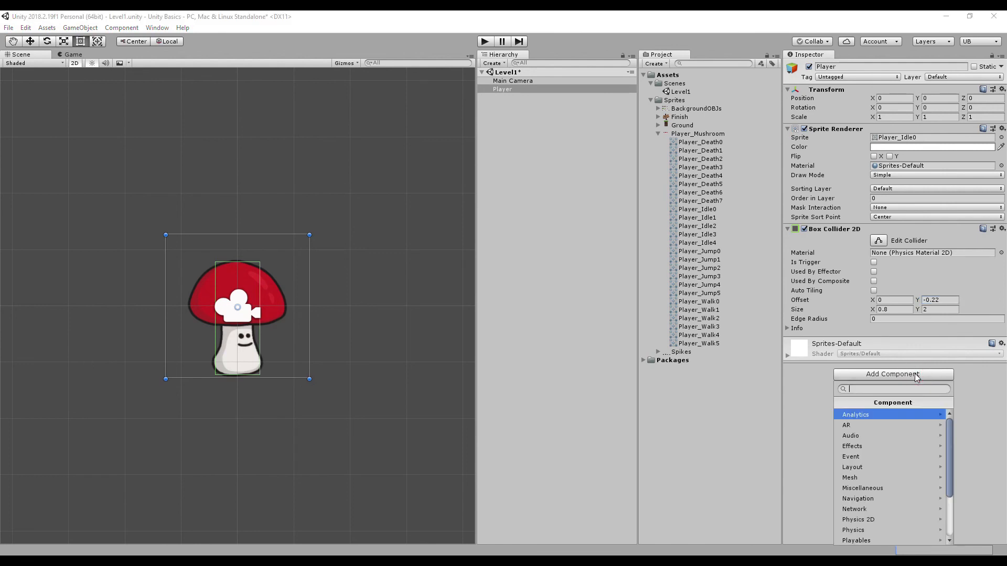
left_click(902, 521)
scroll(901, 518, "down", 4)
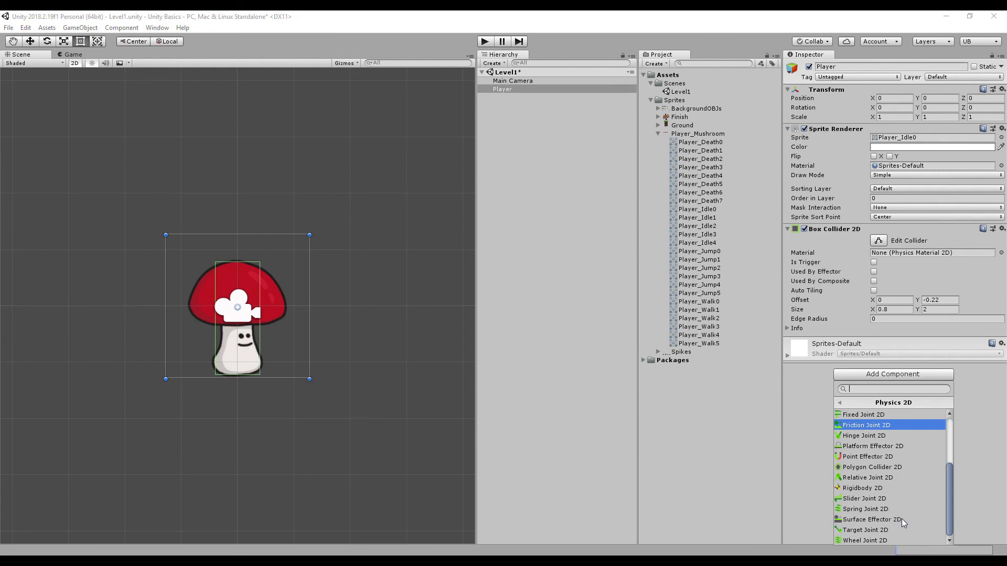
left_click(882, 488)
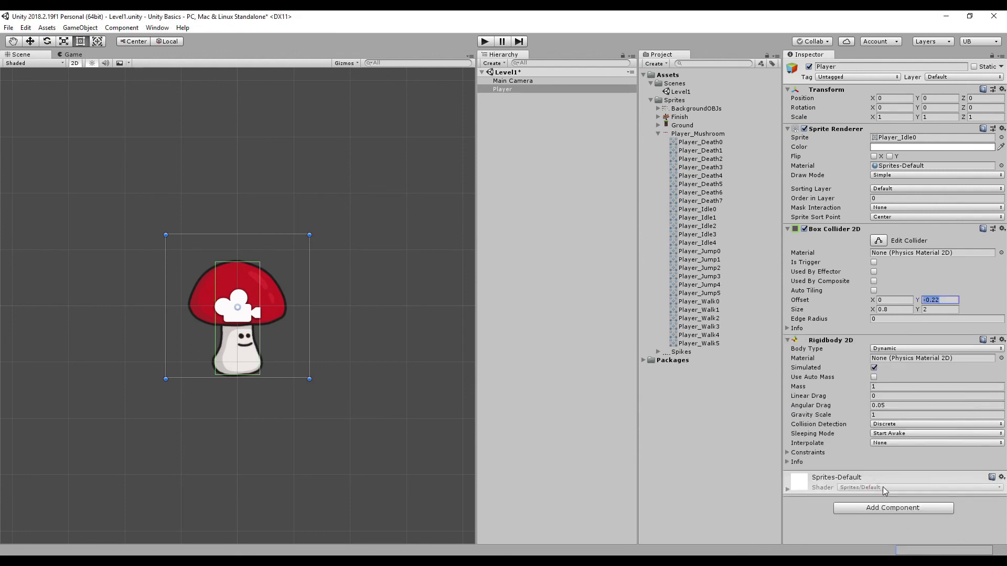